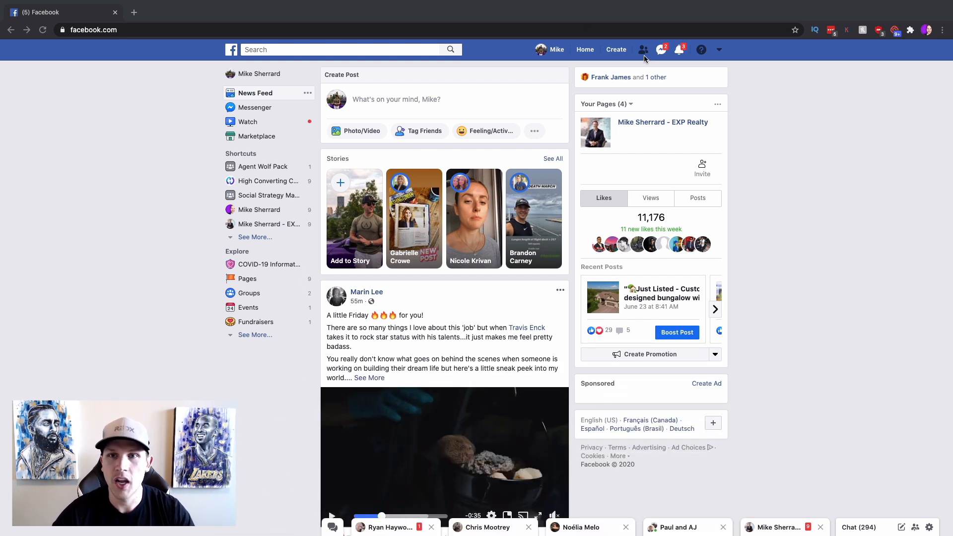
Open Facebook's Create menu listing Page, Ad, Group, Event, Marketplace listing and Fundraiser.
{"action": "left_click", "coordinate": [616, 49]}
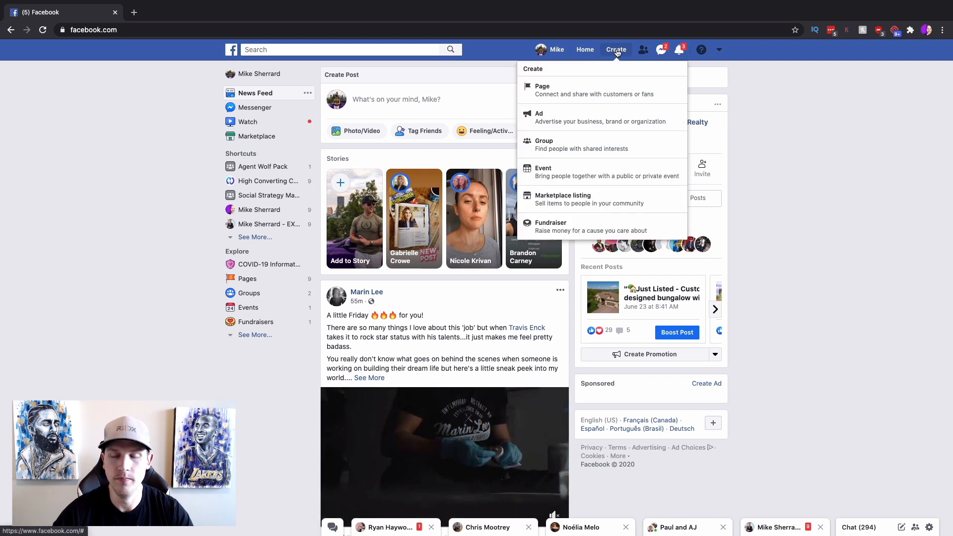
Choose Ad to start a new campaign in Ads Manager.
{"action": "left_click", "coordinate": [543, 121]}
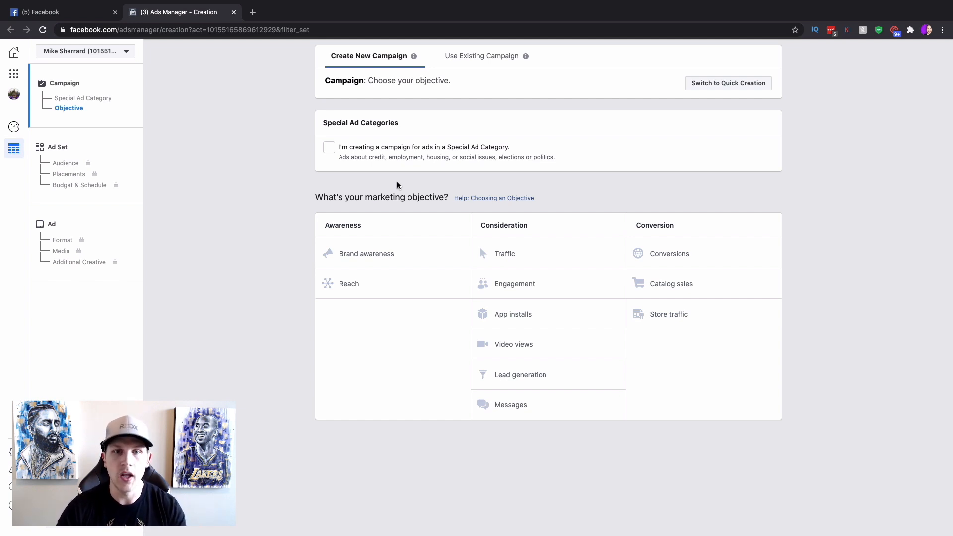
Flag the campaign as a Special Ad Category and select Housing as its category.
{"action": "left_click", "coordinate": [330, 148]}
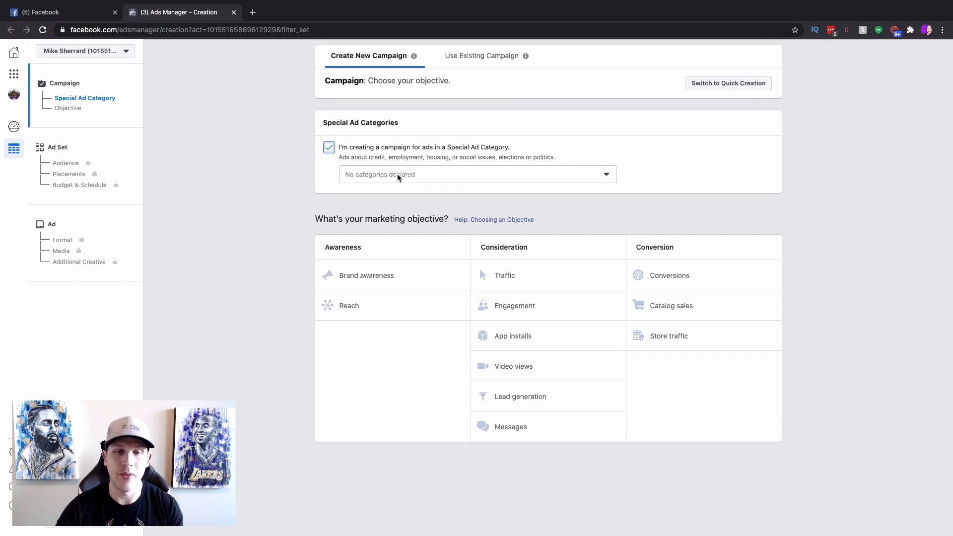
{"action": "left_click", "coordinate": [396, 175]}
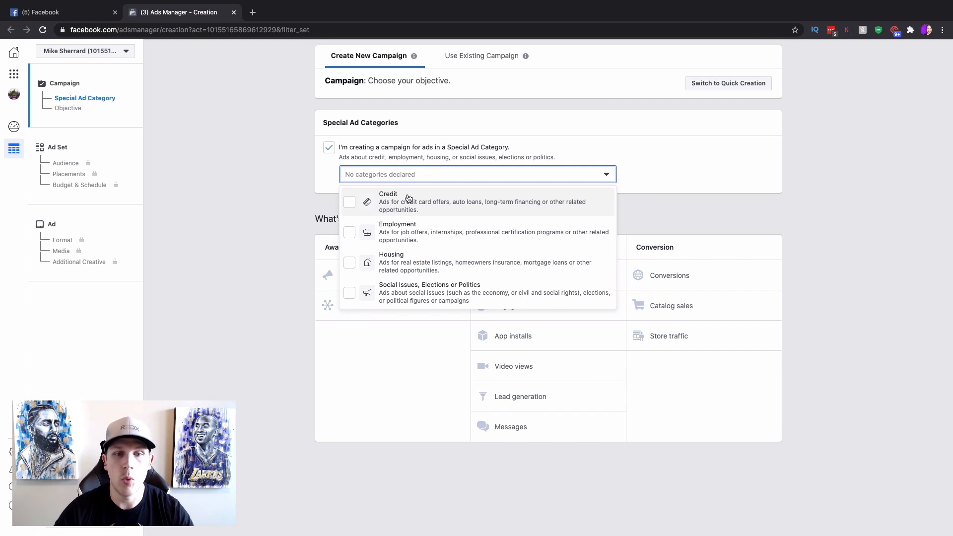
{"action": "left_click", "coordinate": [406, 263]}
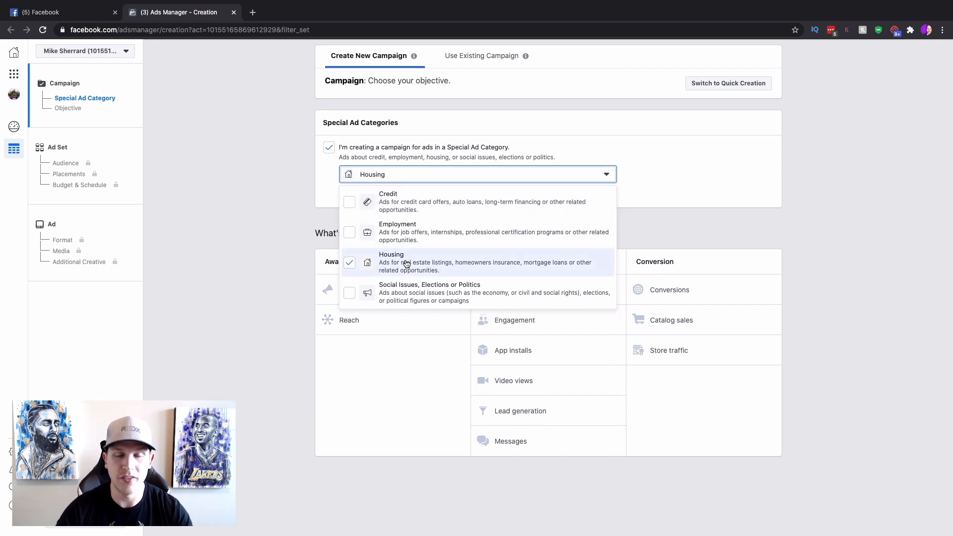
{"action": "left_click", "coordinate": [708, 219]}
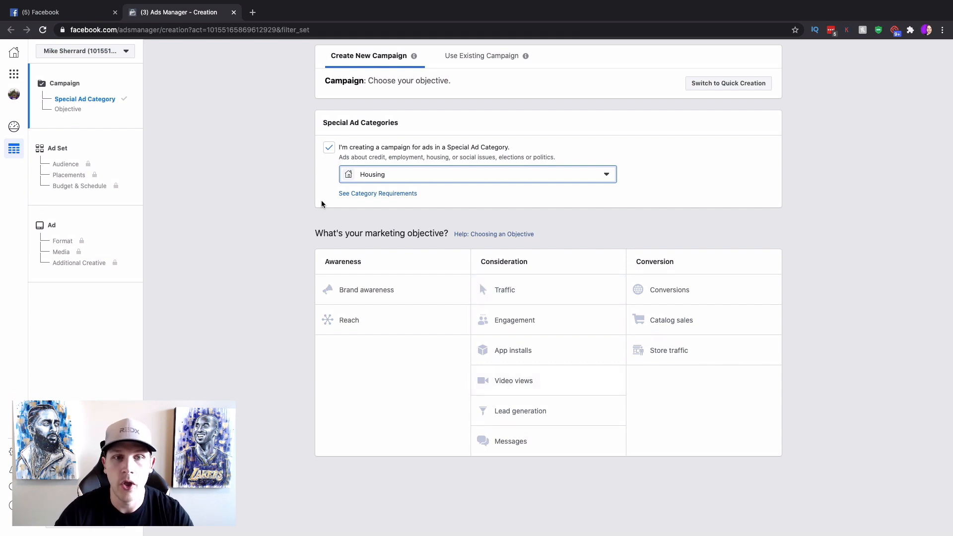
Choose the Lead generation objective and name the campaign 'Lead generation Buyers - July 30'.
{"action": "left_click", "coordinate": [491, 410]}
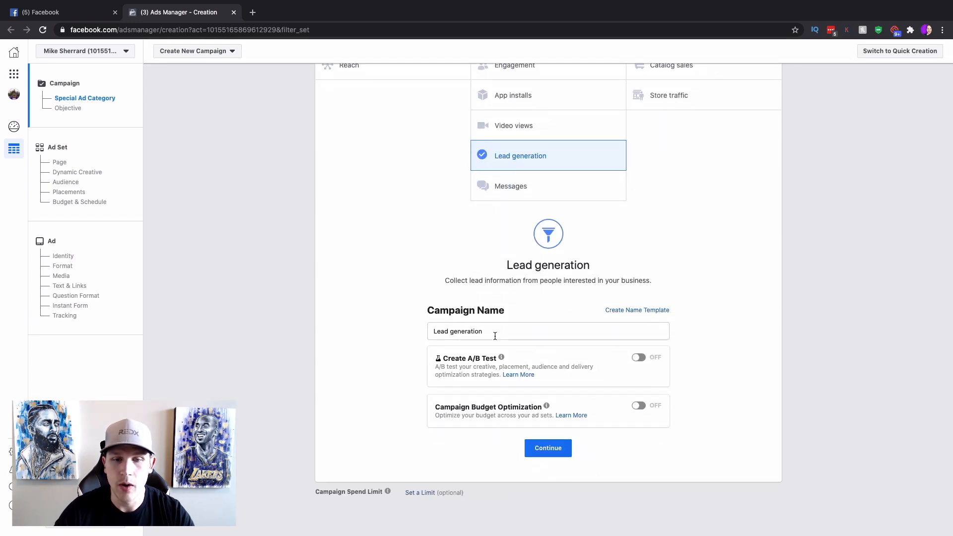
{"action": "left_click_drag", "start_coordinate": [495, 335], "coordinate": [346, 326]}
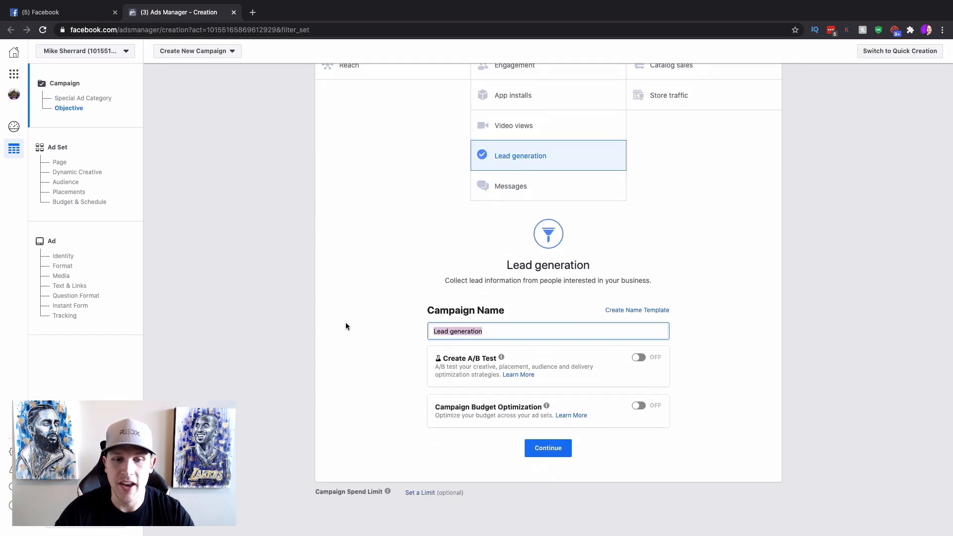
{"action": "left_click", "coordinate": [531, 329]}
{"action": "type", "text": "Buer"}
{"action": "key", "text": "BackSpace"}
{"action": "type", "text": "yers - July"}
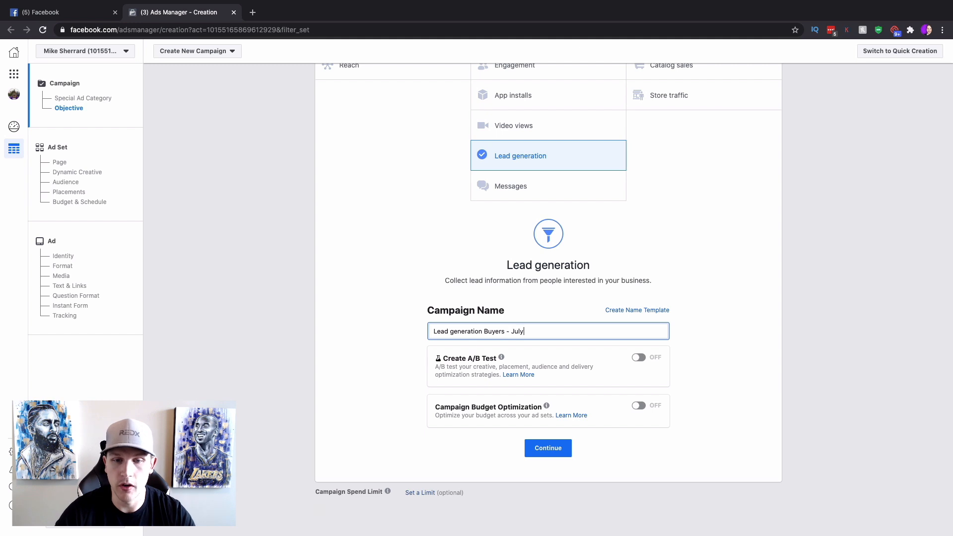
{"action": "type", "text": "30"}
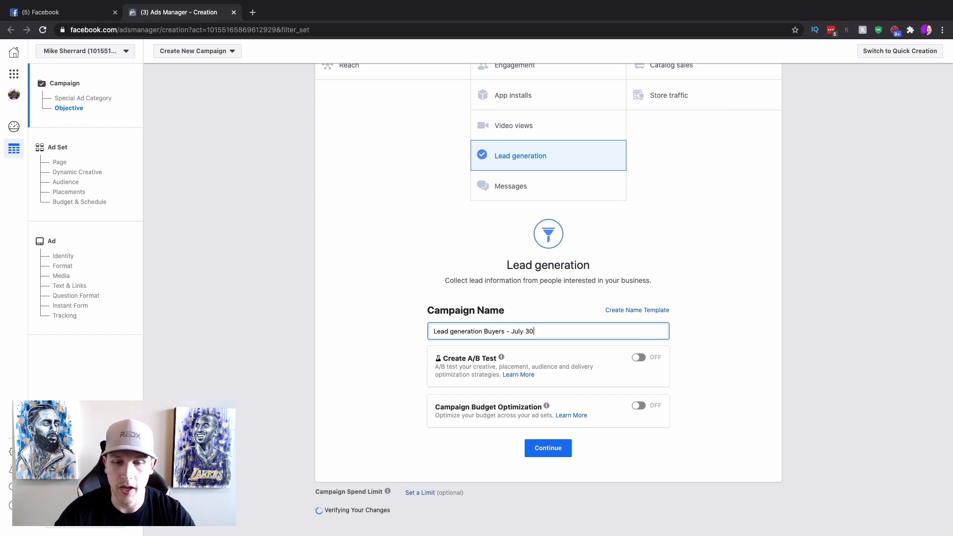
{"action": "scroll", "coordinate": [645, 301], "scroll_direction": "down", "scroll_amount": 1}
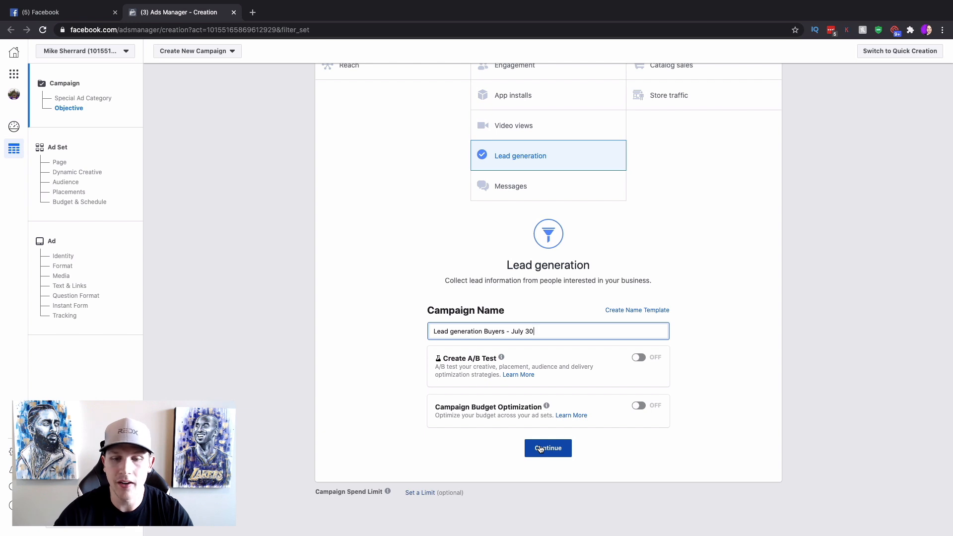
{"action": "left_click", "coordinate": [540, 448]}
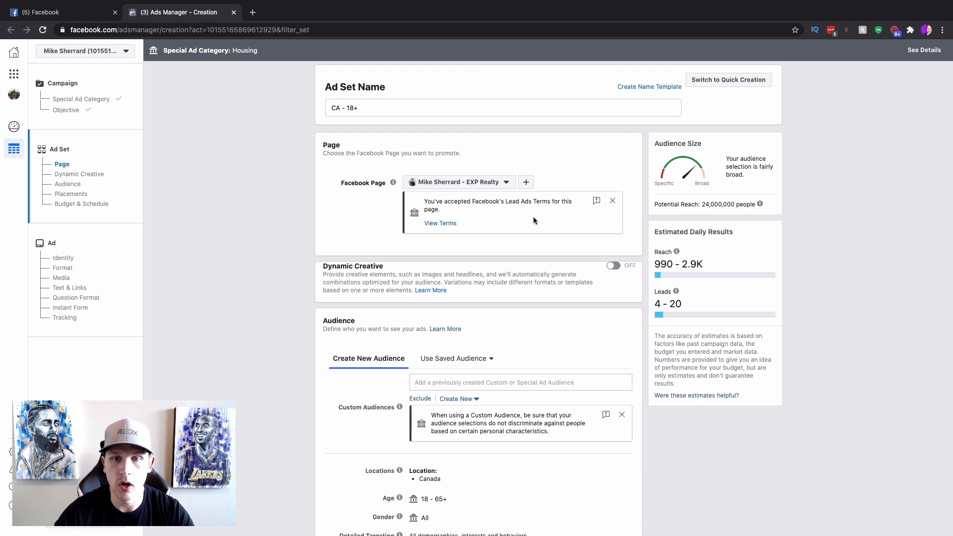
{"action": "scroll", "coordinate": [532, 216], "scroll_direction": "down", "scroll_amount": 5}
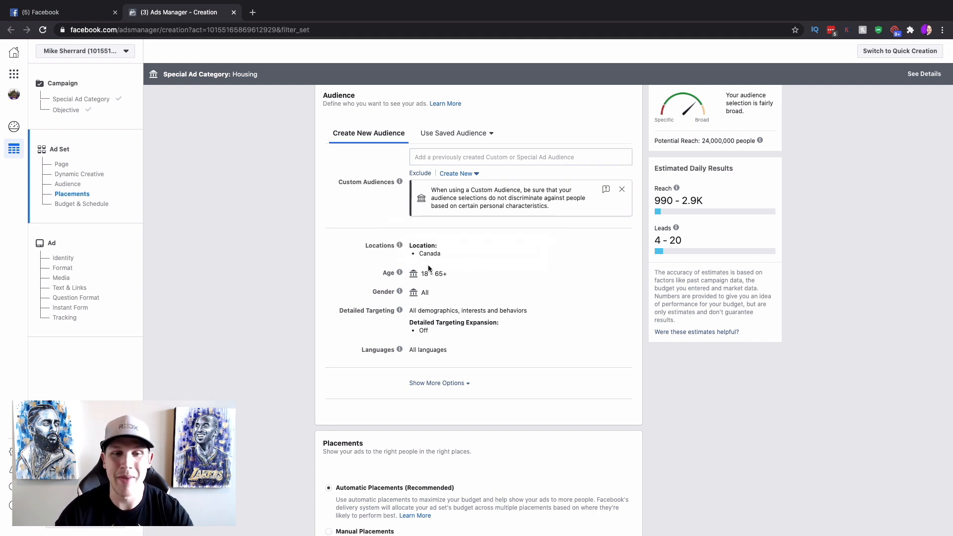
Replace Canada with Denver, Colorado plus a 15-mile radius as the audience location.
{"action": "mouse_move", "coordinate": [605, 249]}
{"action": "left_click", "coordinate": [619, 247]}
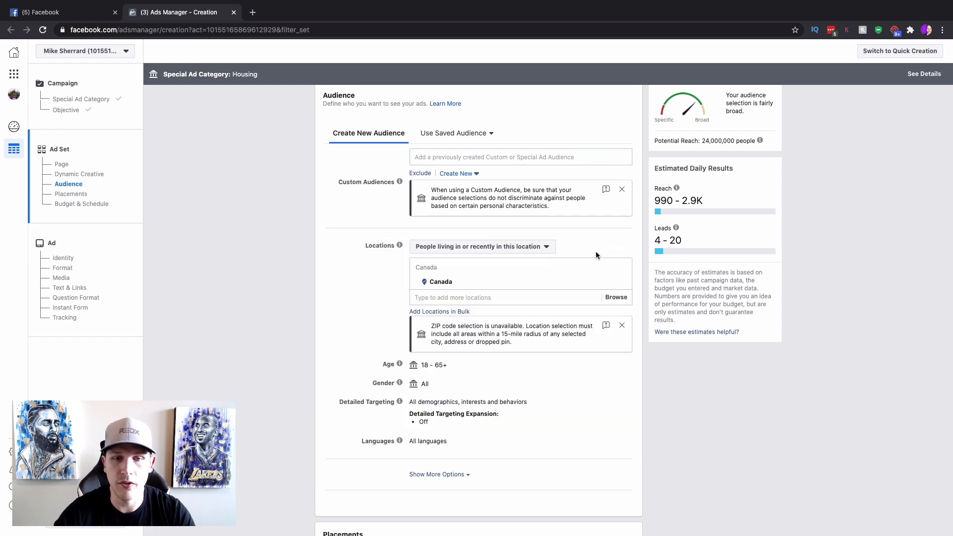
{"action": "left_click", "coordinate": [623, 283]}
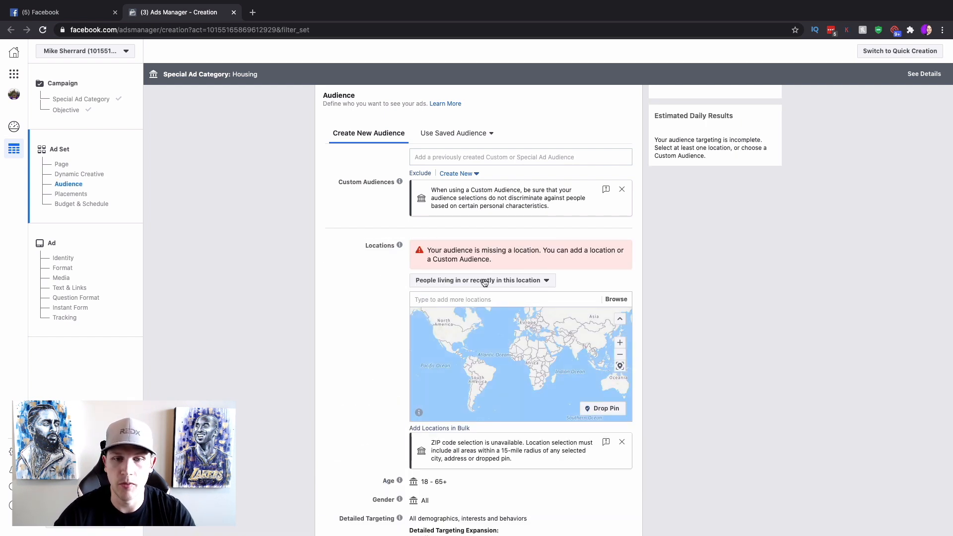
{"action": "left_click", "coordinate": [488, 300]}
{"action": "type", "text": "denver"}
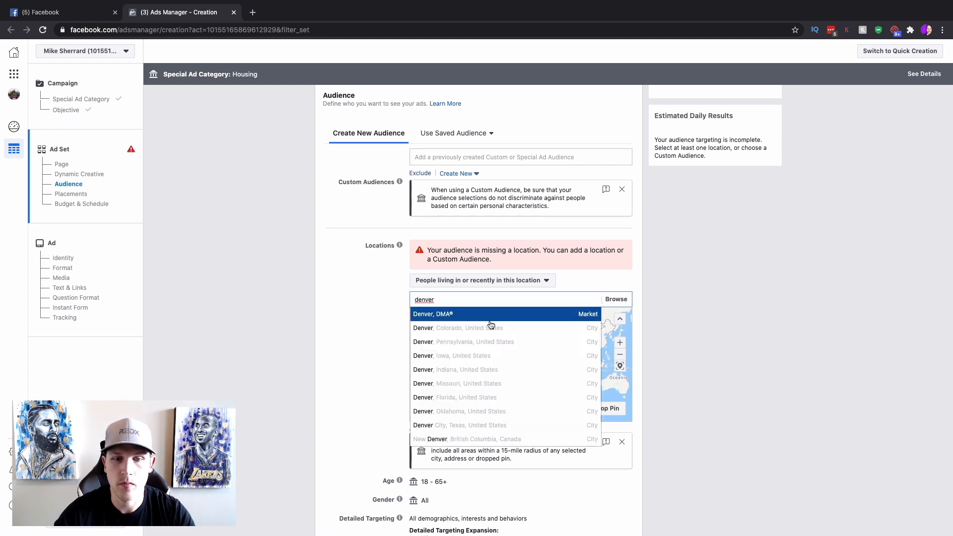
{"action": "left_click", "coordinate": [491, 330]}
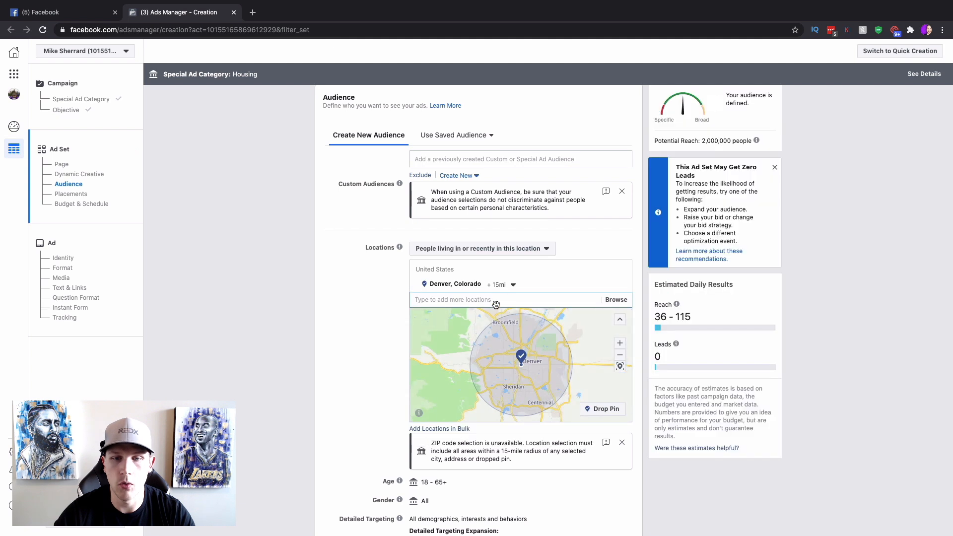
{"action": "left_click", "coordinate": [500, 285]}
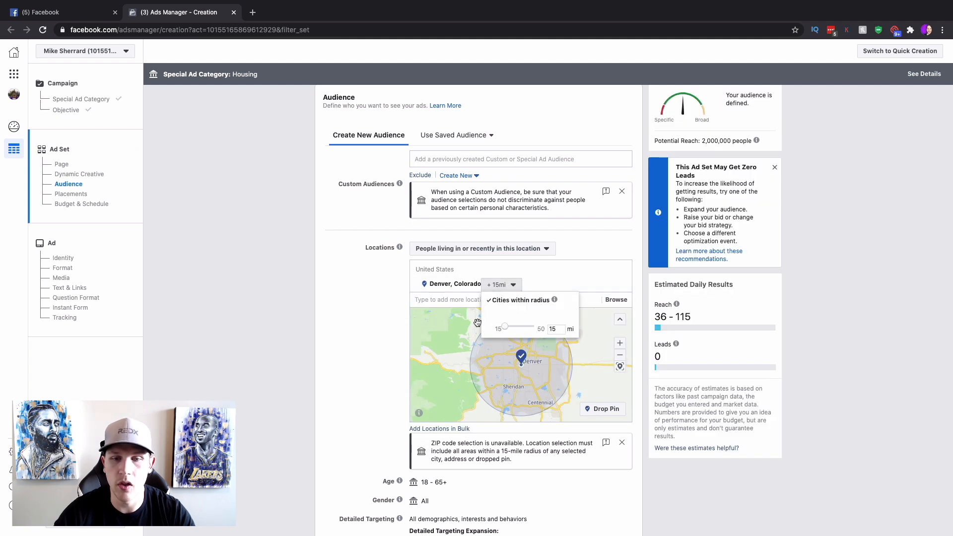
{"action": "left_click", "coordinate": [371, 326]}
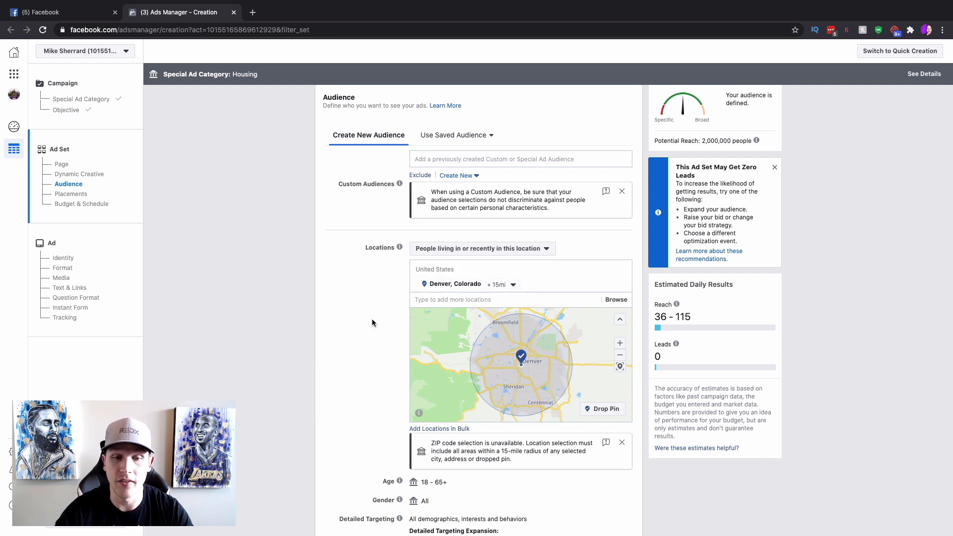
{"action": "scroll", "coordinate": [344, 335], "scroll_direction": "down", "scroll_amount": 3}
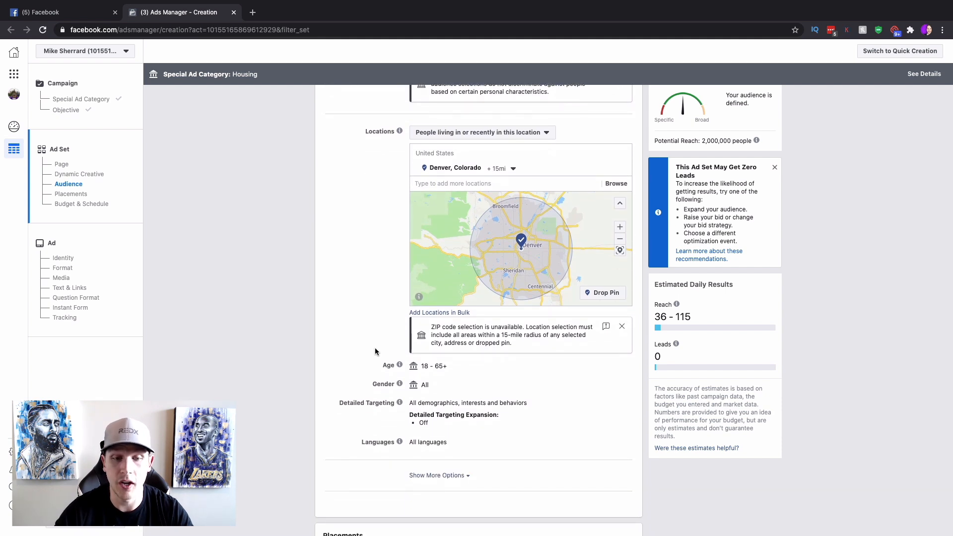
{"action": "scroll", "coordinate": [375, 351], "scroll_direction": "down", "scroll_amount": 2}
{"action": "mouse_move", "coordinate": [419, 321]}
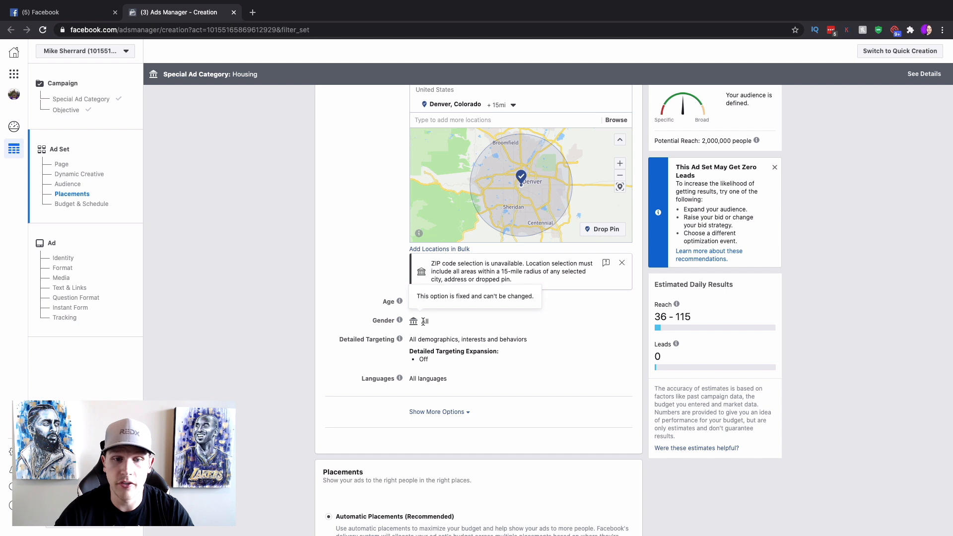
{"action": "scroll", "coordinate": [510, 383], "scroll_direction": "down", "scroll_amount": 1}
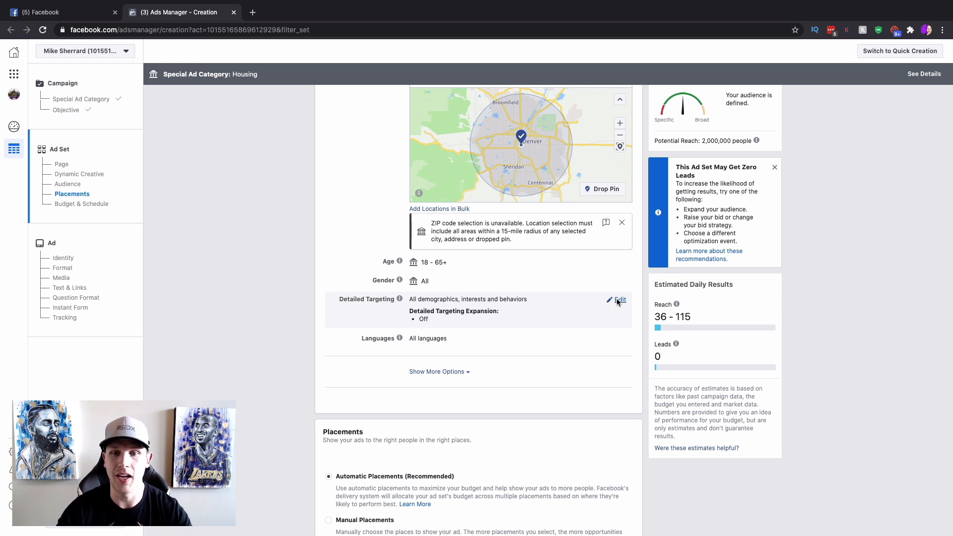
{"action": "left_click", "coordinate": [618, 300]}
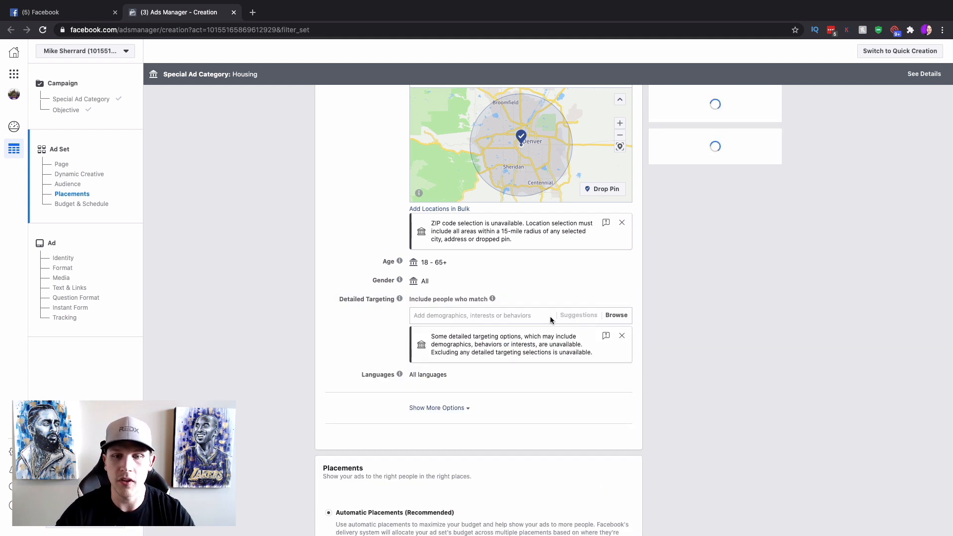
{"action": "type", "text": "zillow"}
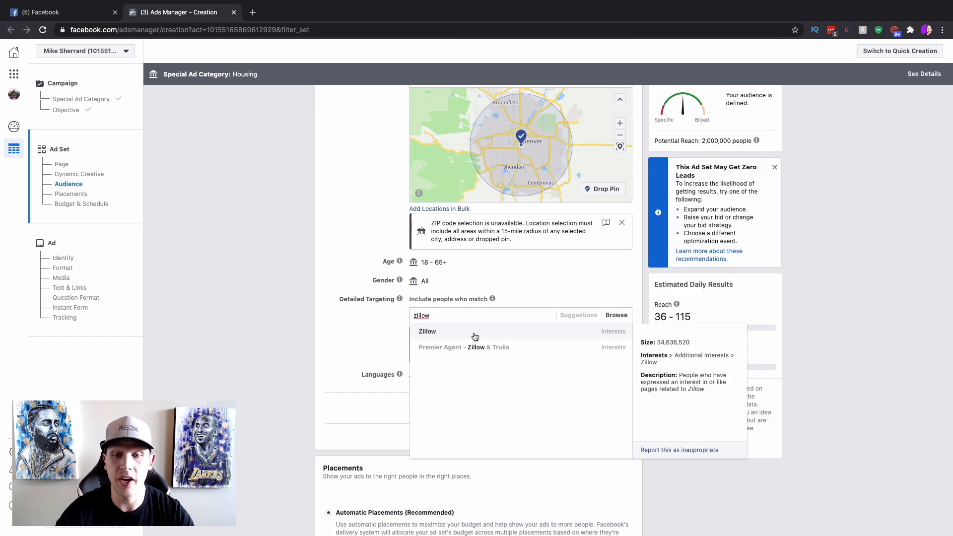
{"action": "left_click", "coordinate": [474, 336]}
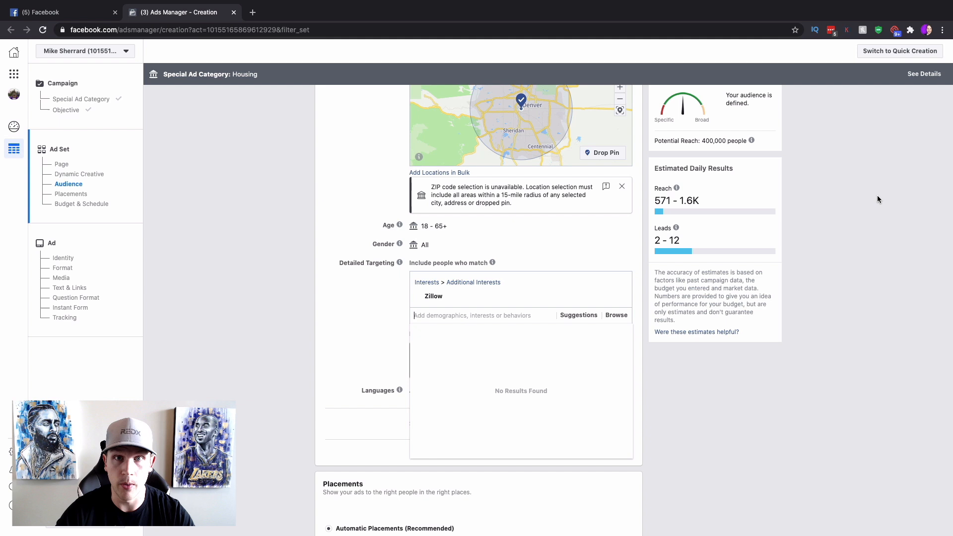
{"action": "left_click", "coordinate": [842, 254]}
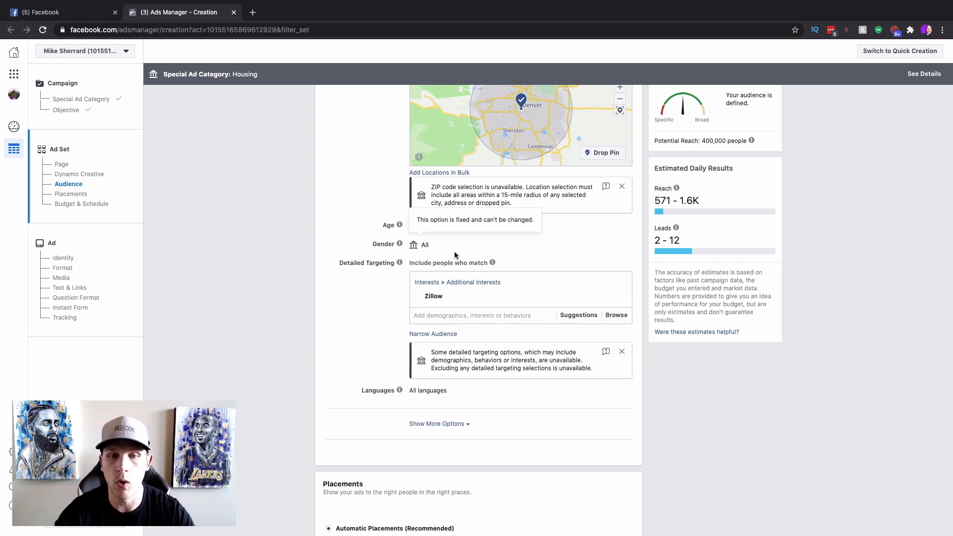
{"action": "scroll", "coordinate": [376, 313], "scroll_direction": "down", "scroll_amount": 4}
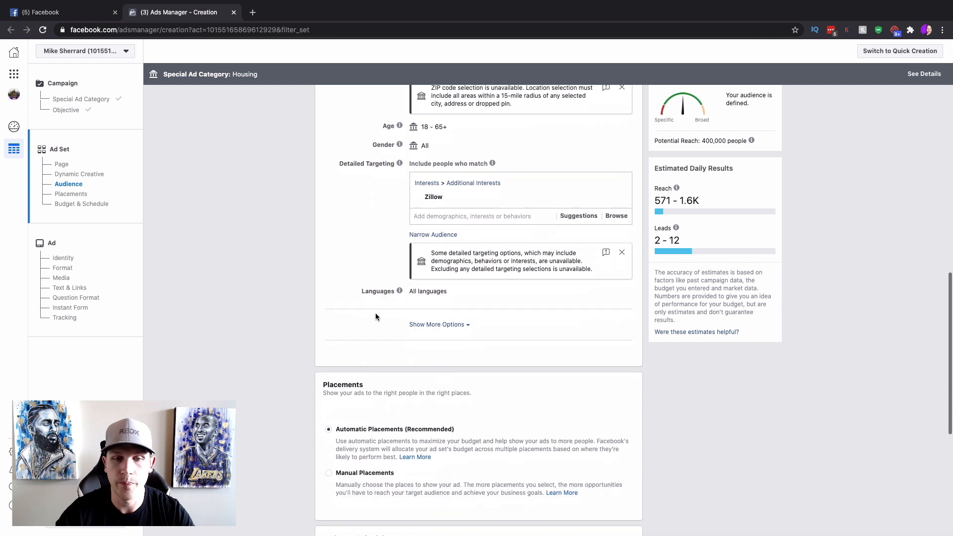
{"action": "scroll", "coordinate": [409, 295], "scroll_direction": "down", "scroll_amount": 3}
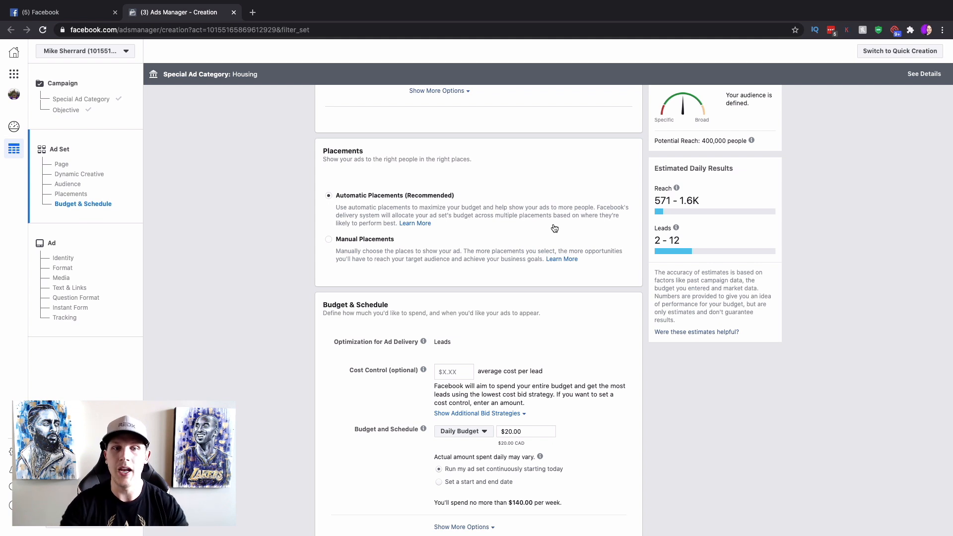
Switch to manual placements and uncheck News Feed, Marketplace, Explore, Stories, In-Stream and In-Article.
{"action": "left_click", "coordinate": [328, 240]}
{"action": "scroll", "coordinate": [556, 248], "scroll_direction": "down", "scroll_amount": 5}
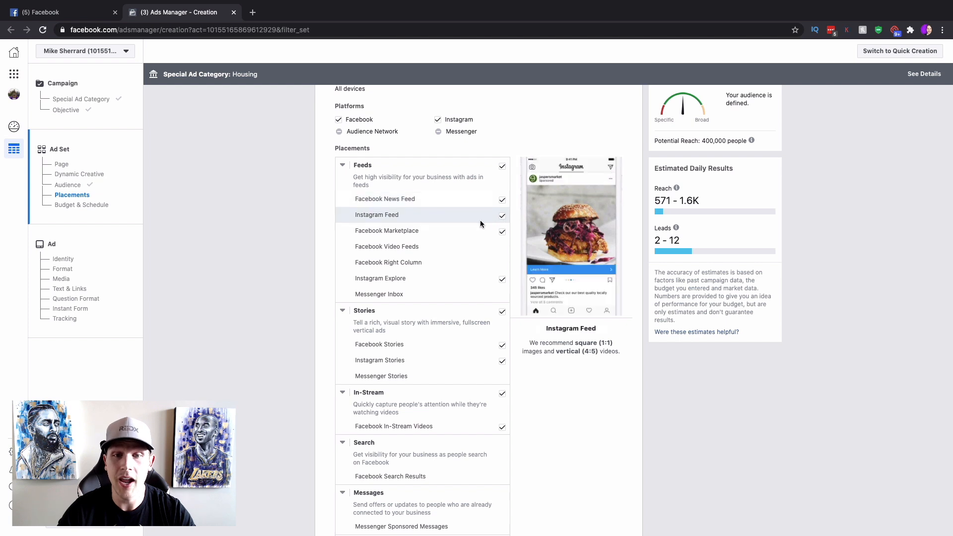
{"action": "left_click", "coordinate": [502, 201]}
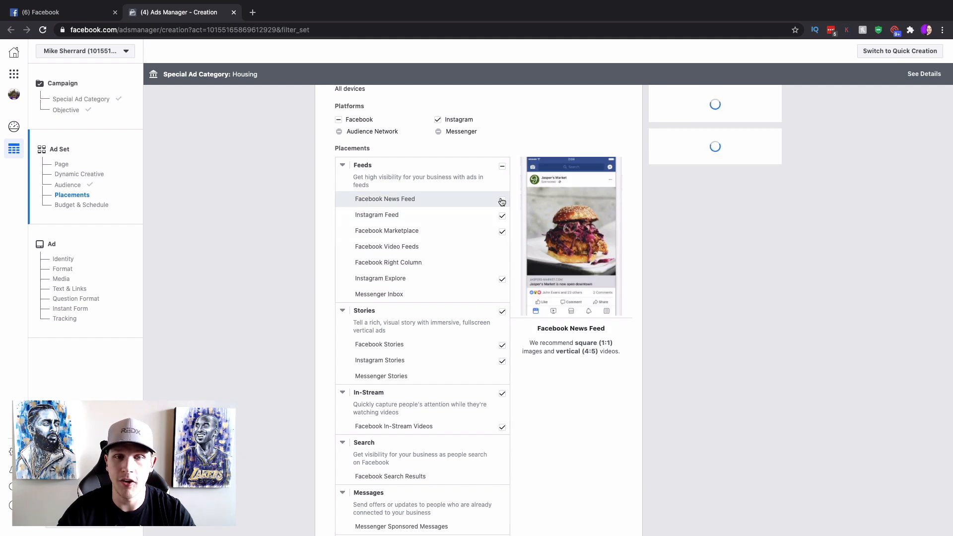
{"action": "left_click", "coordinate": [502, 233]}
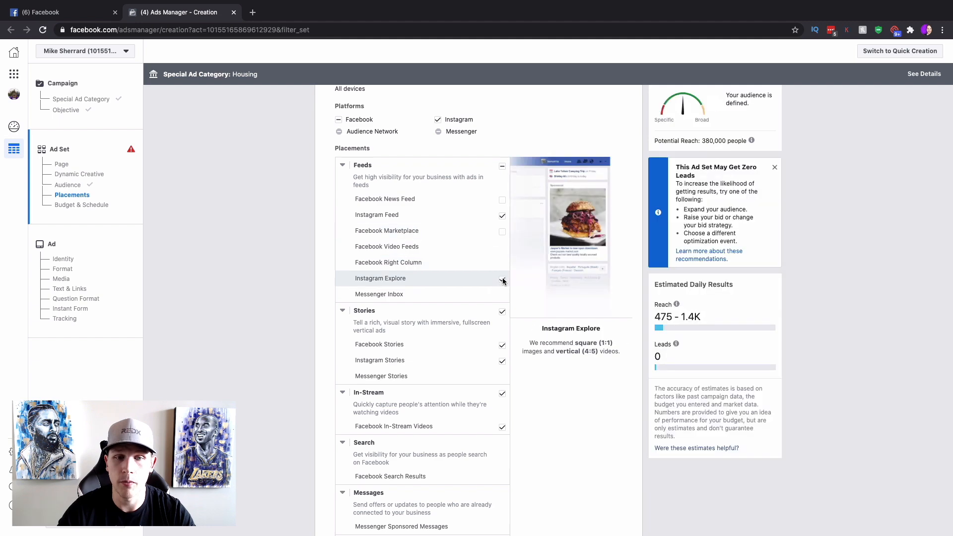
{"action": "left_click", "coordinate": [503, 280]}
{"action": "left_click", "coordinate": [502, 311]}
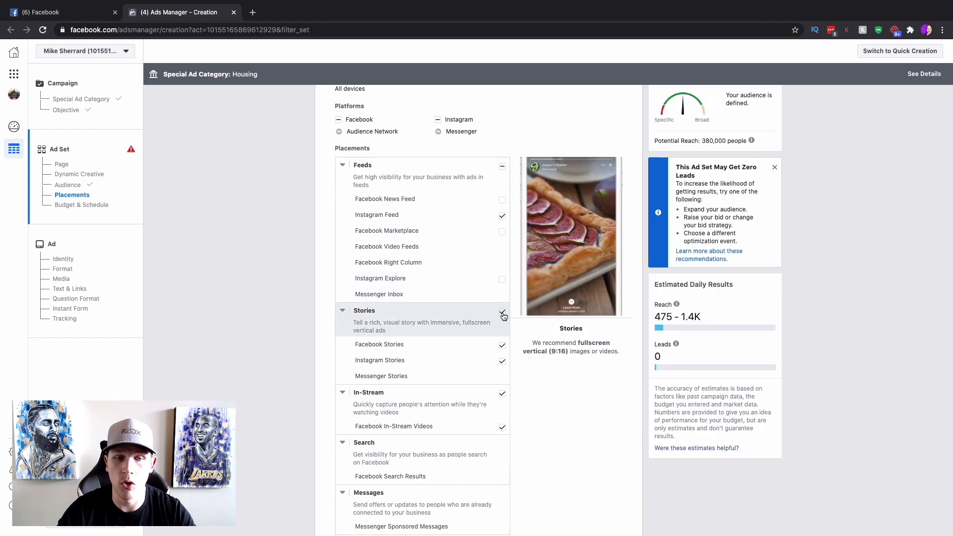
{"action": "scroll", "coordinate": [502, 314], "scroll_direction": "down", "scroll_amount": 2}
{"action": "left_click", "coordinate": [502, 316]}
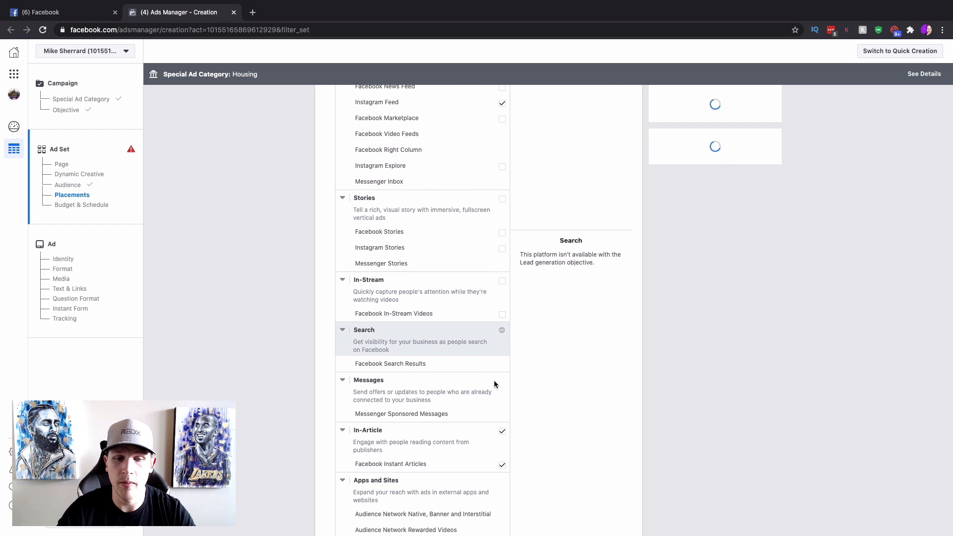
{"action": "left_click", "coordinate": [501, 432]}
Re-check Instagram Explore briefly, then uncheck it so only Instagram Feed remains.
{"action": "scroll", "coordinate": [544, 391], "scroll_direction": "down", "scroll_amount": 4}
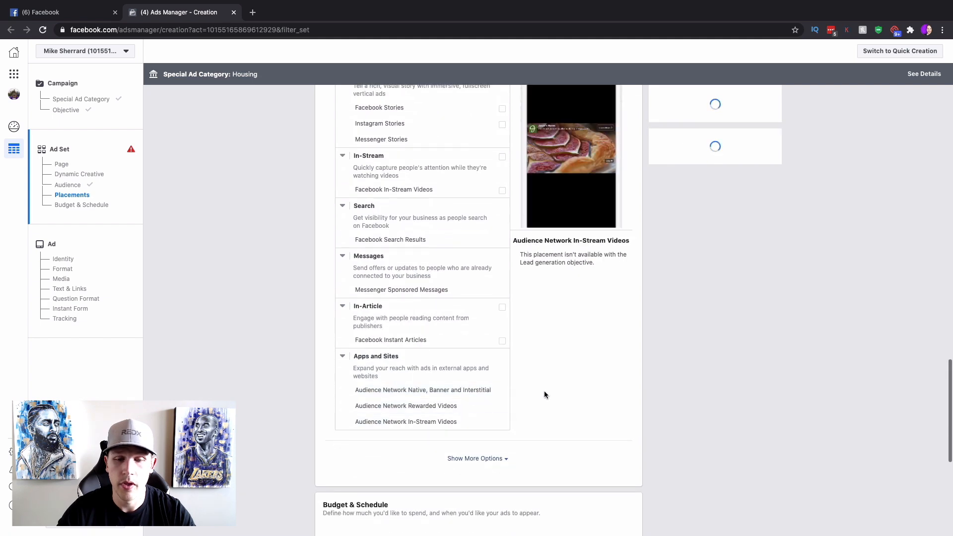
{"action": "scroll", "coordinate": [543, 390], "scroll_direction": "up", "scroll_amount": 7}
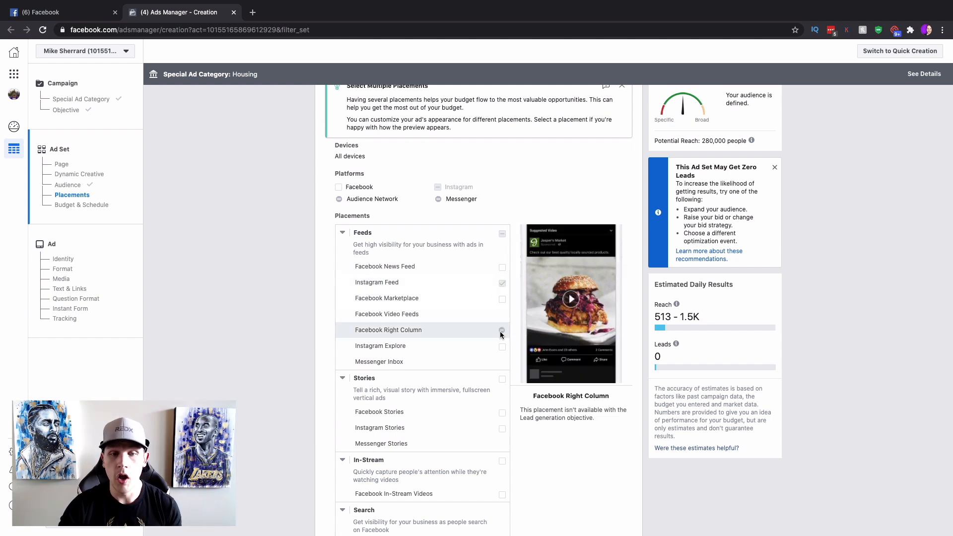
{"action": "left_click", "coordinate": [502, 347]}
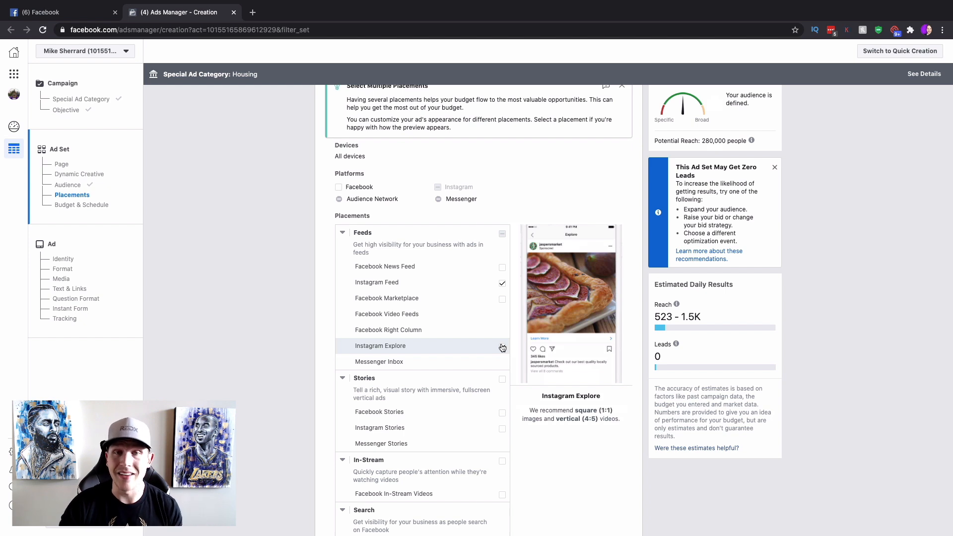
{"action": "left_click", "coordinate": [502, 347]}
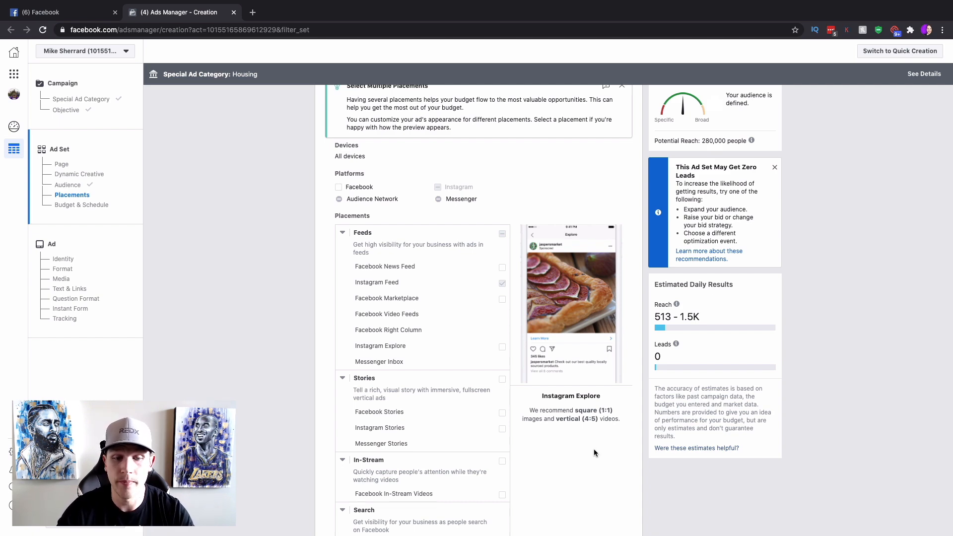
Change the daily budget from $20.00 to $10.00.
{"action": "scroll", "coordinate": [593, 449], "scroll_direction": "down", "scroll_amount": 10}
{"action": "scroll", "coordinate": [594, 448], "scroll_direction": "down", "scroll_amount": 3}
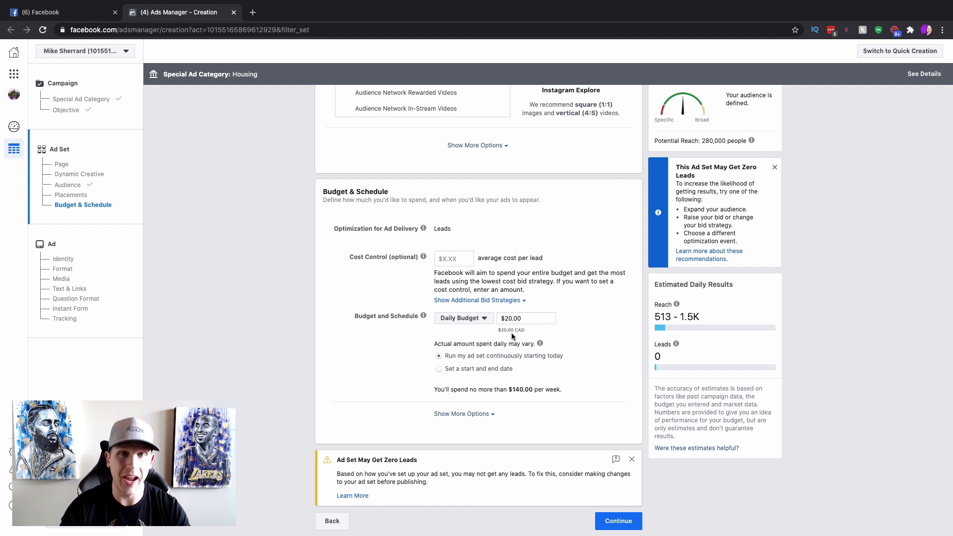
{"action": "left_click", "coordinate": [511, 318]}
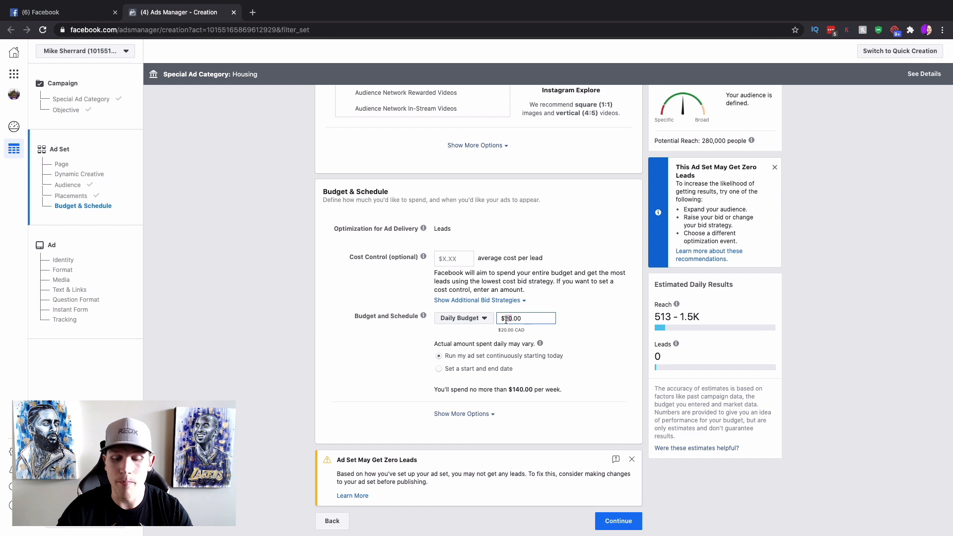
{"action": "key", "text": "BackSpace"}
{"action": "type", "text": "1"}
{"action": "left_click", "coordinate": [593, 329]}
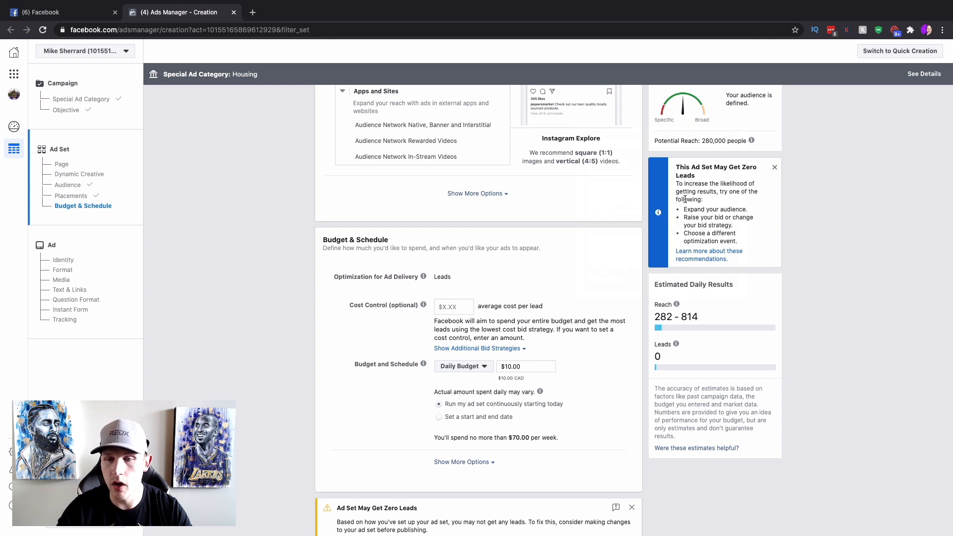
Highlight the zero-leads warning text and the new $10 daily budget for review.
{"action": "left_click_drag", "start_coordinate": [685, 226], "coordinate": [737, 233]}
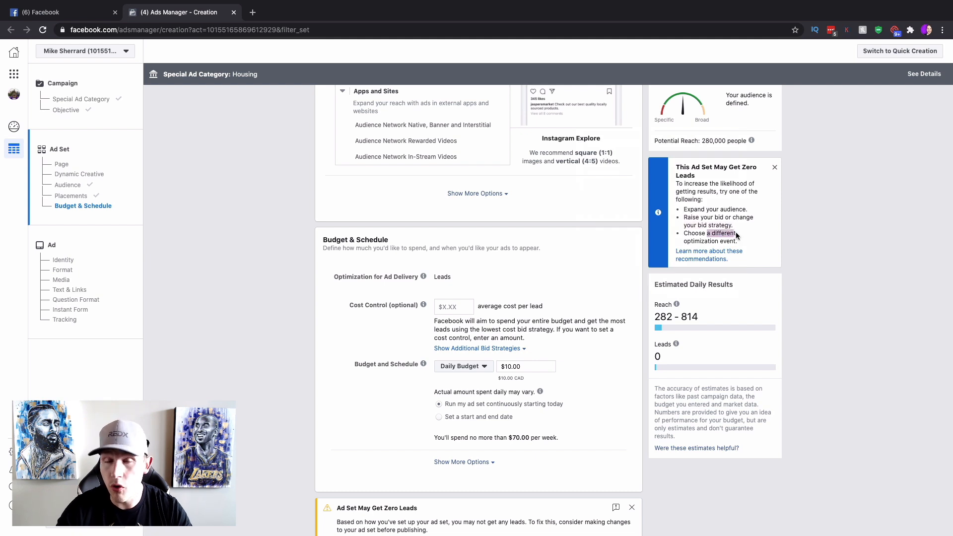
{"action": "left_click", "coordinate": [754, 206]}
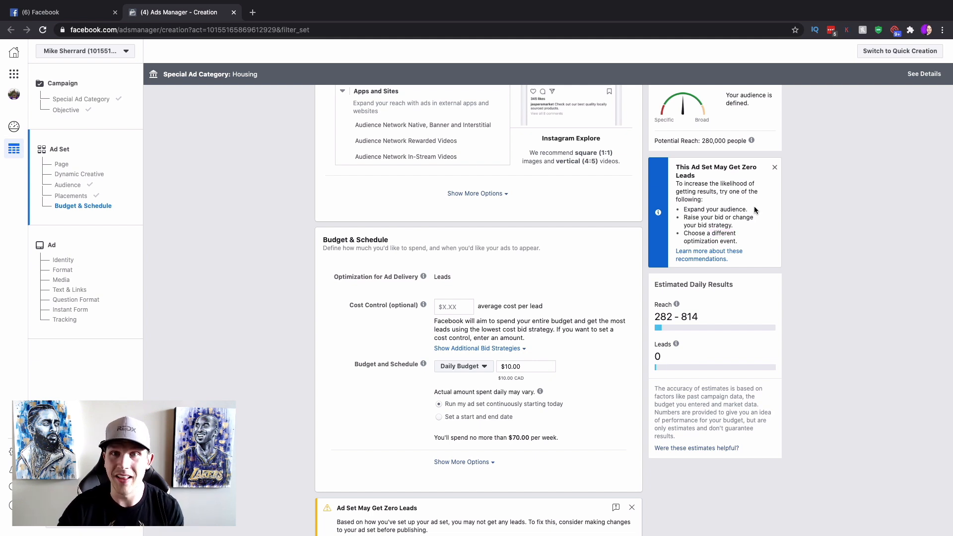
{"action": "left_click_drag", "start_coordinate": [674, 165], "coordinate": [734, 192]}
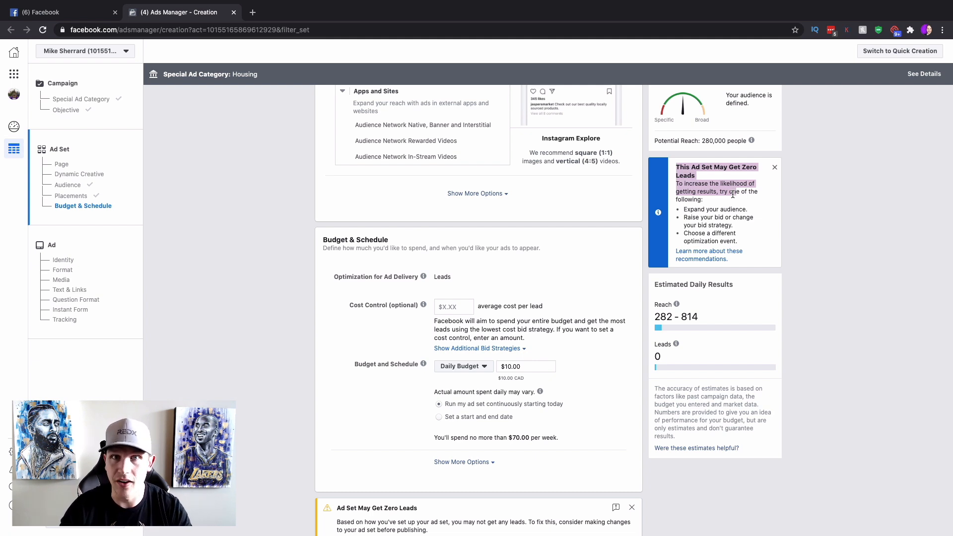
{"action": "left_click", "coordinate": [732, 195]}
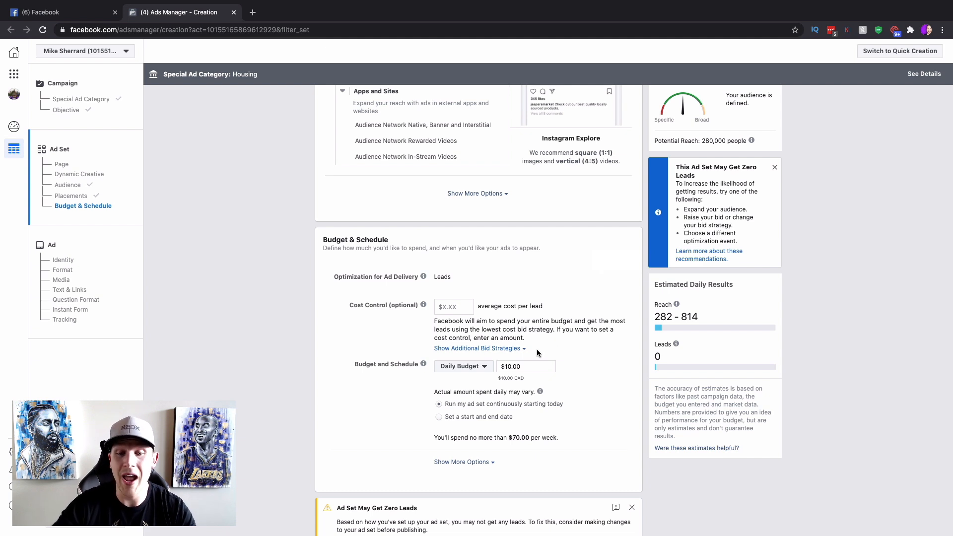
{"action": "left_click_drag", "start_coordinate": [502, 367], "coordinate": [512, 367]}
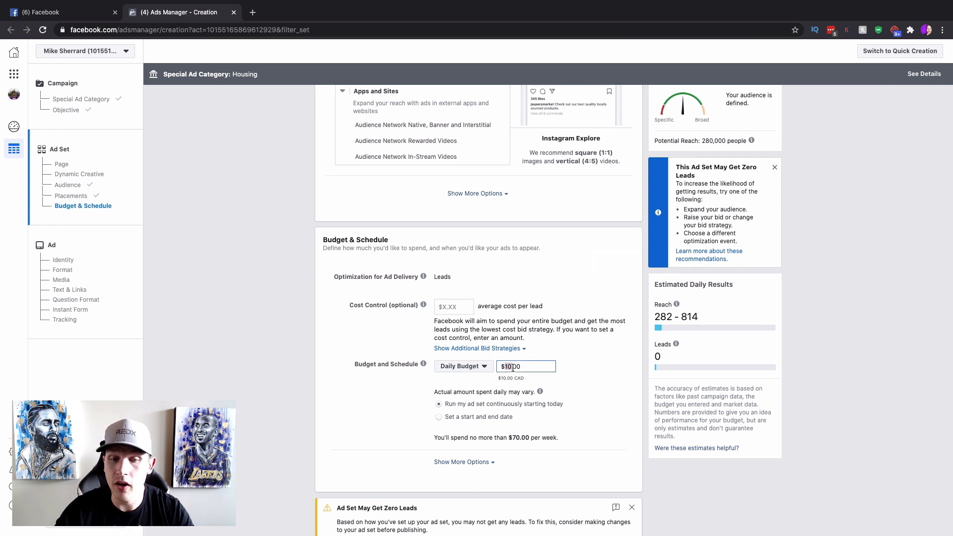
{"action": "left_click", "coordinate": [574, 362]}
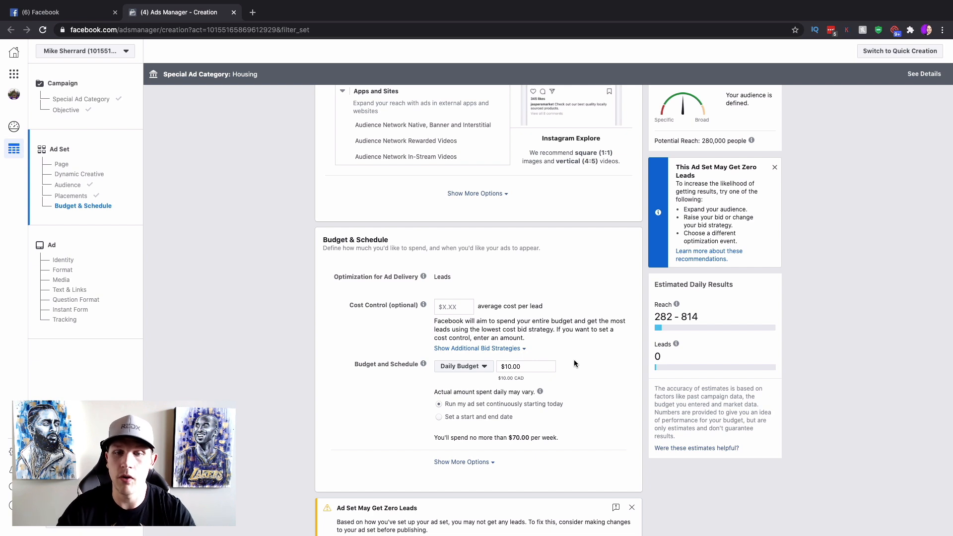
Dismiss the zero-leads warning and continue from the ad set to the ad.
{"action": "scroll", "coordinate": [620, 400], "scroll_direction": "down", "scroll_amount": 2}
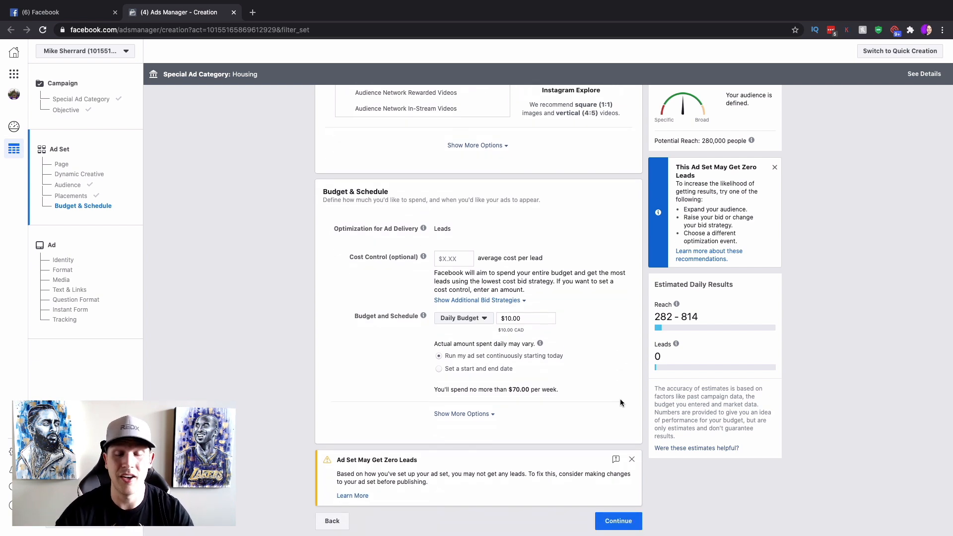
{"action": "left_click", "coordinate": [632, 461]}
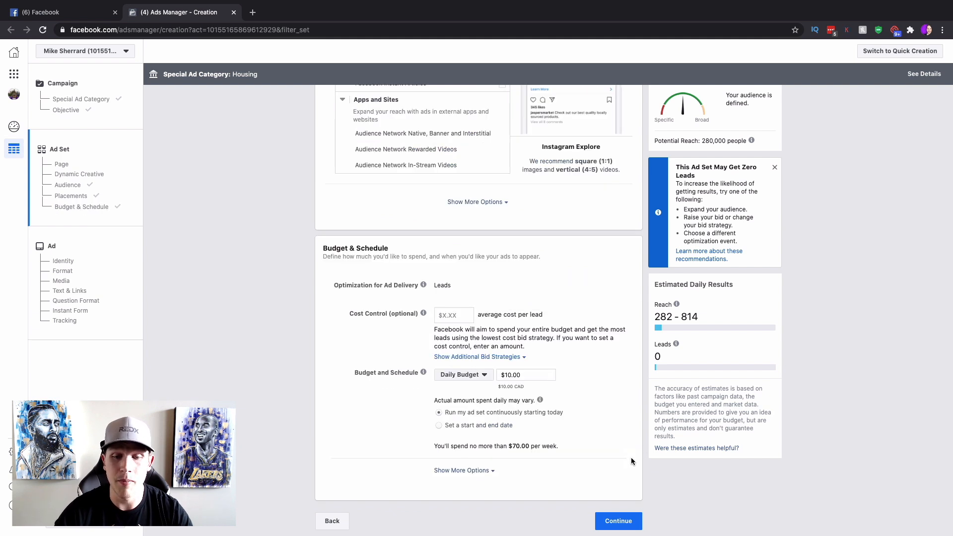
{"action": "left_click", "coordinate": [620, 520]}
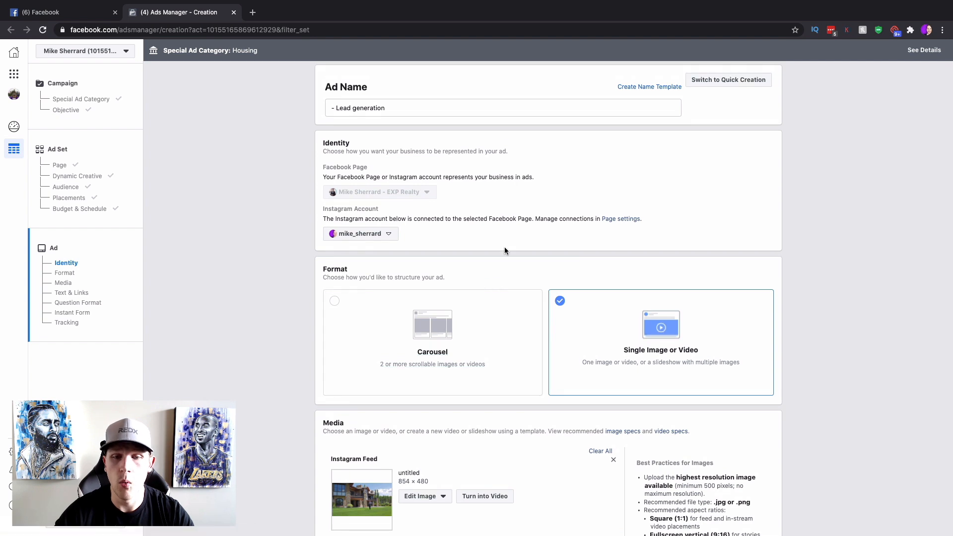
Scroll through the ad's Identity, Format and Media sections.
{"action": "scroll", "coordinate": [504, 246], "scroll_direction": "down", "scroll_amount": 1}
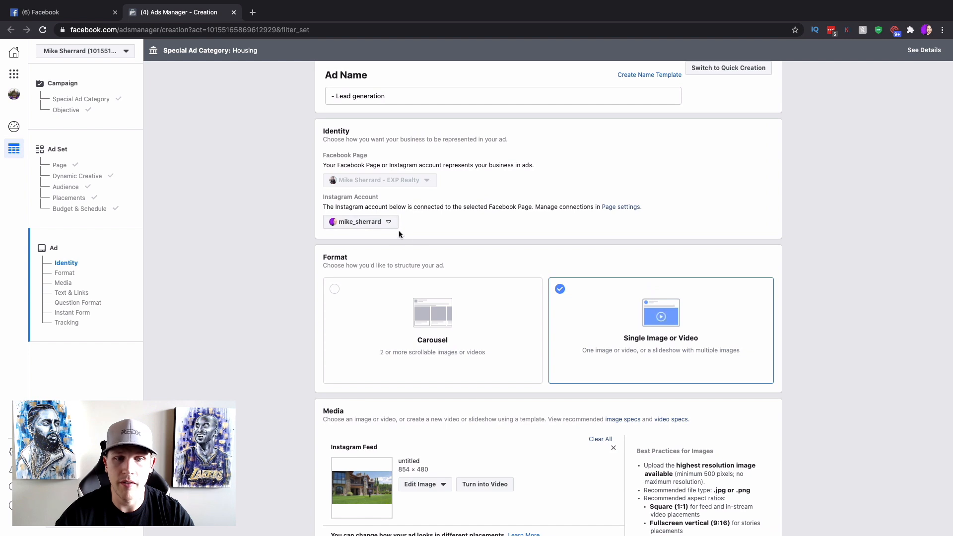
{"action": "scroll", "coordinate": [419, 242], "scroll_direction": "down", "scroll_amount": 1}
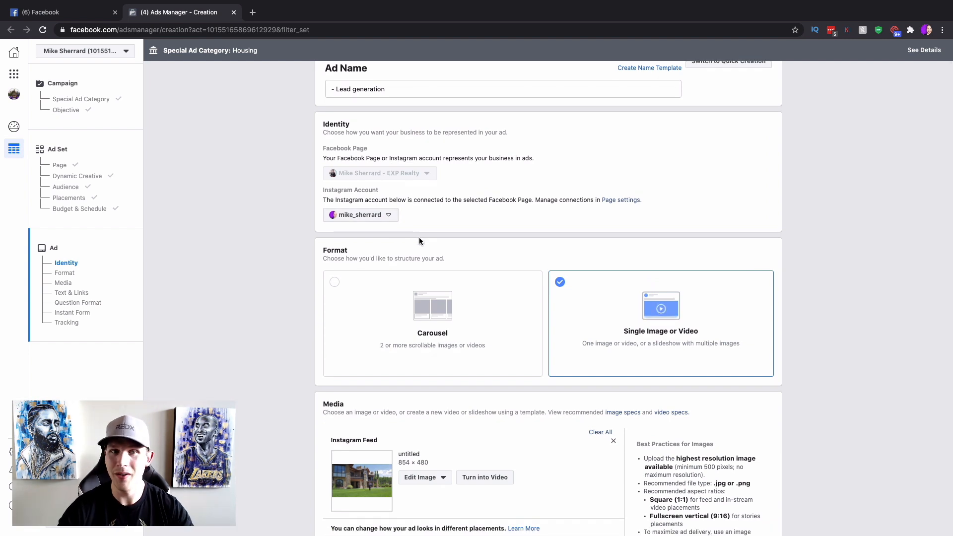
{"action": "scroll", "coordinate": [562, 207], "scroll_direction": "down", "scroll_amount": 3}
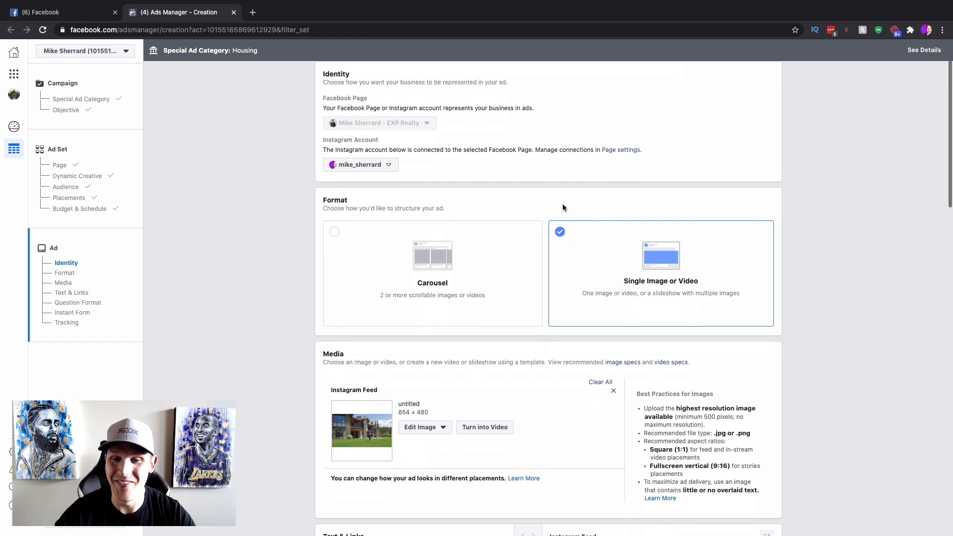
{"action": "scroll", "coordinate": [661, 216], "scroll_direction": "down", "scroll_amount": 2}
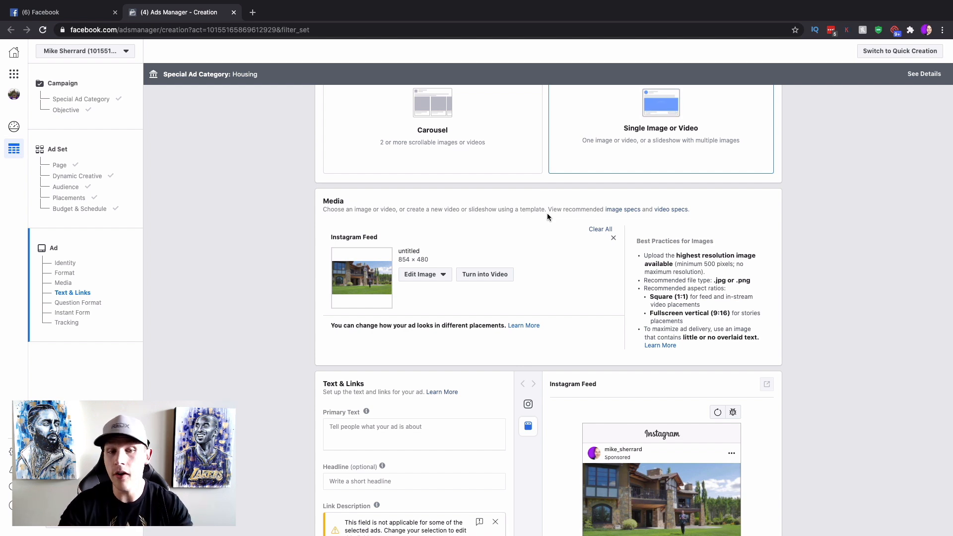
Replace the ad image with the 1620 × 1080 suburban house photo with a double garage.
{"action": "left_click", "coordinate": [424, 274]}
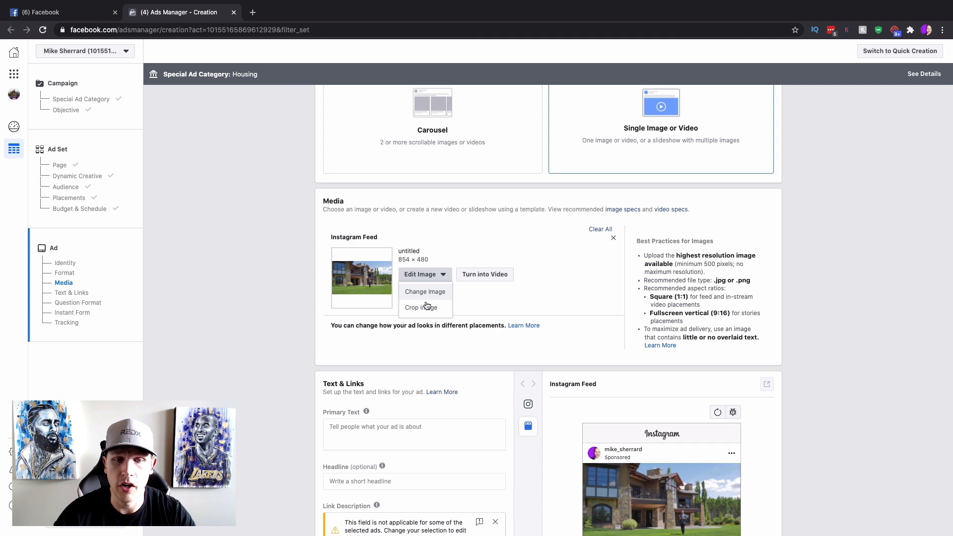
{"action": "left_click", "coordinate": [426, 292]}
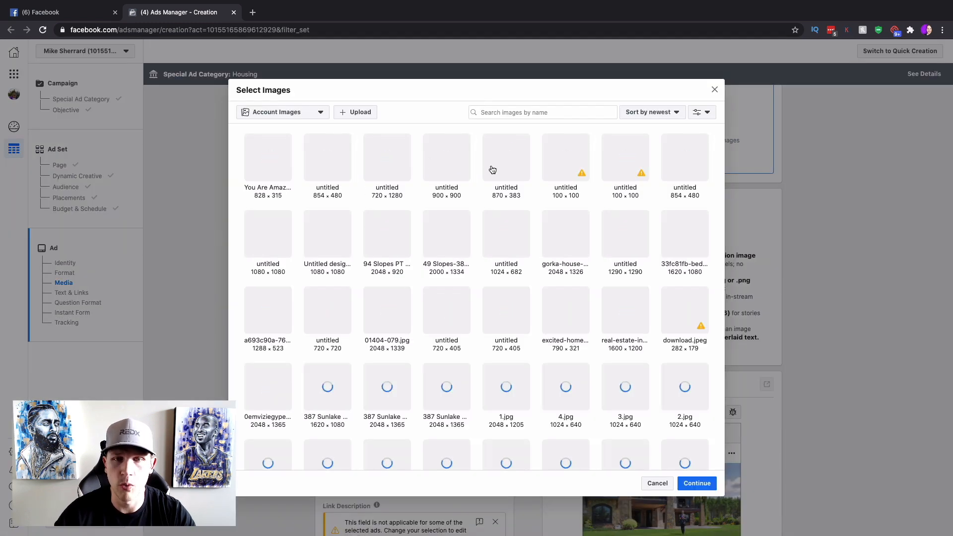
{"action": "left_click", "coordinate": [427, 193]}
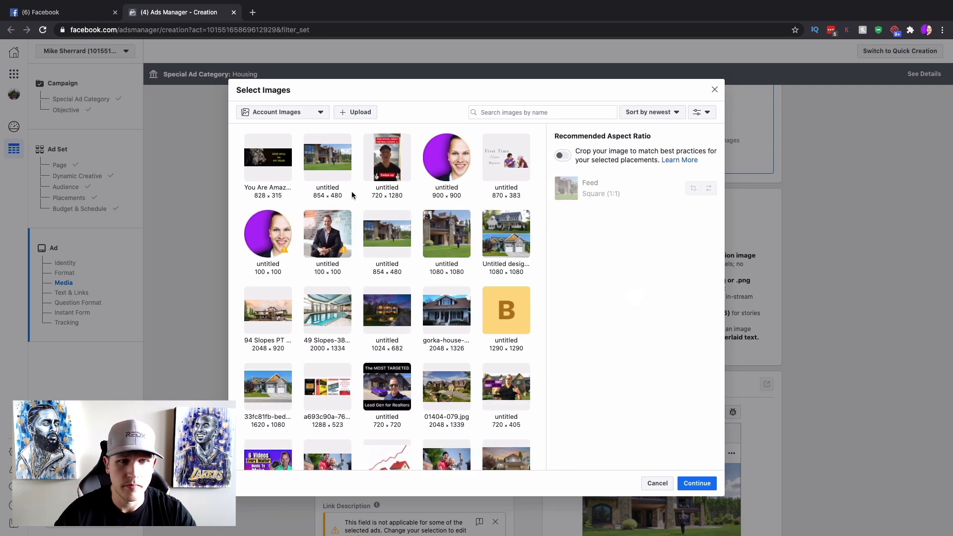
{"action": "left_click", "coordinate": [266, 381]}
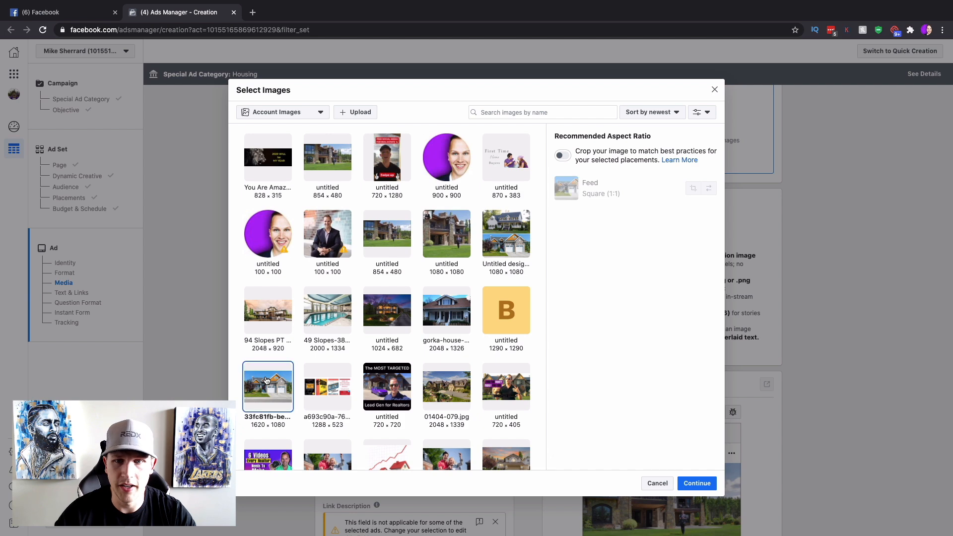
{"action": "left_click", "coordinate": [697, 484]}
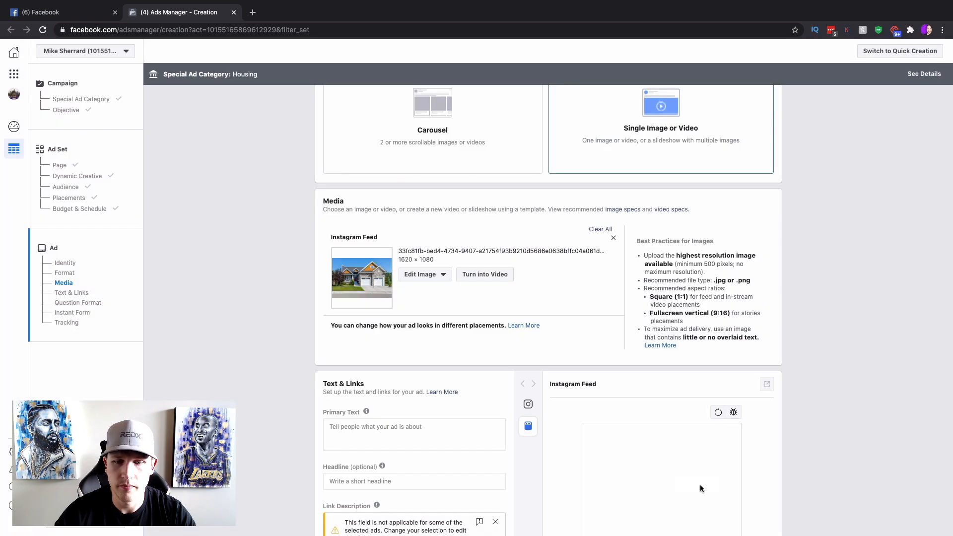
{"action": "left_click", "coordinate": [425, 274]}
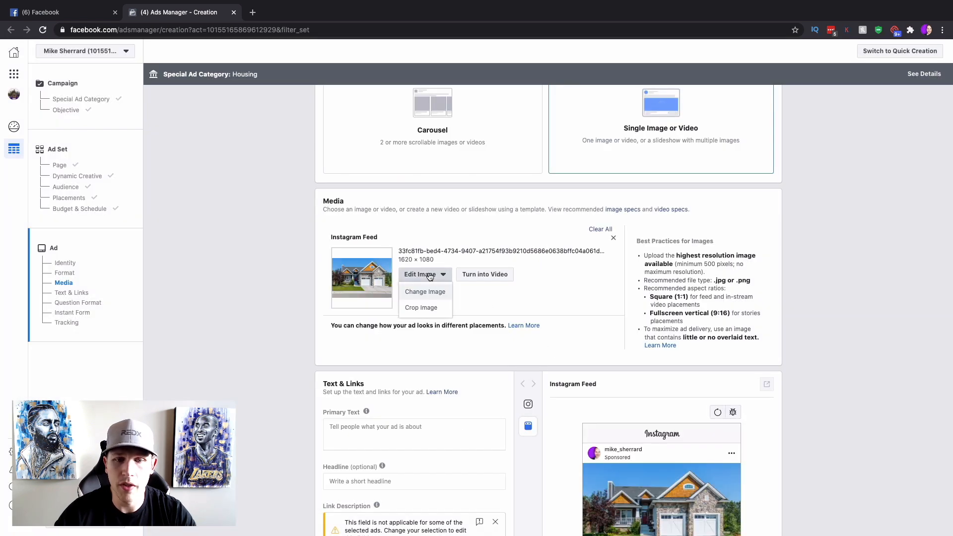
{"action": "left_click", "coordinate": [426, 309]}
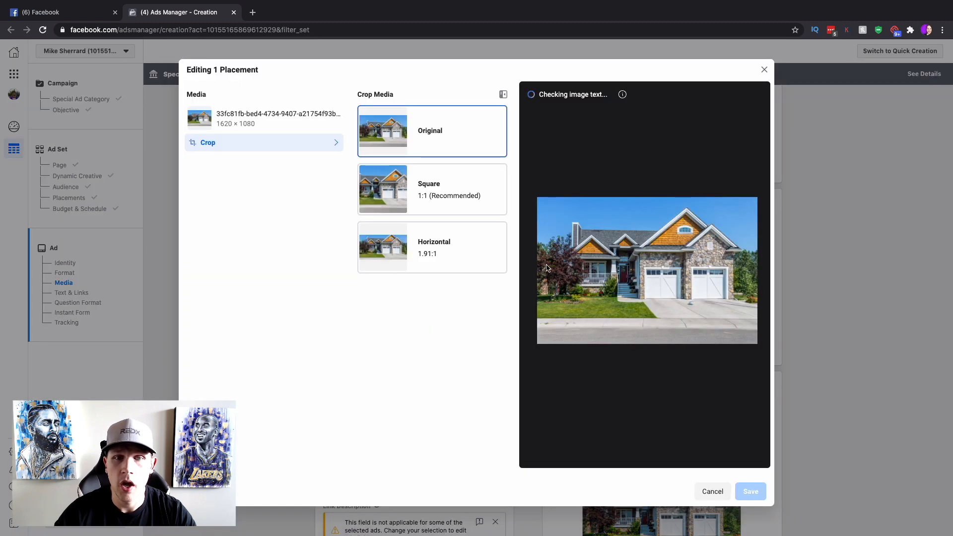
Crop the house photo to a Square 1:1 at 1080 × 1080 and save it.
{"action": "left_click", "coordinate": [449, 204]}
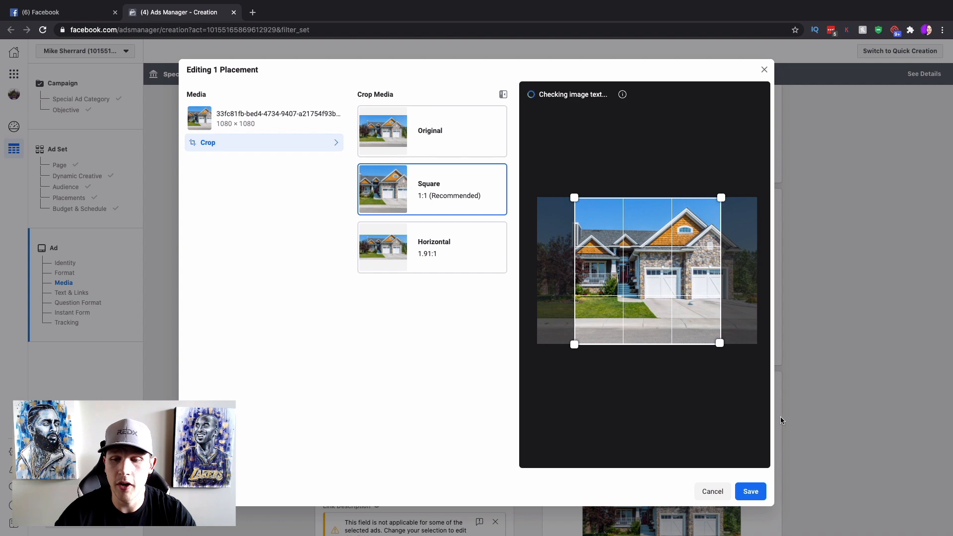
{"action": "left_click", "coordinate": [751, 488]}
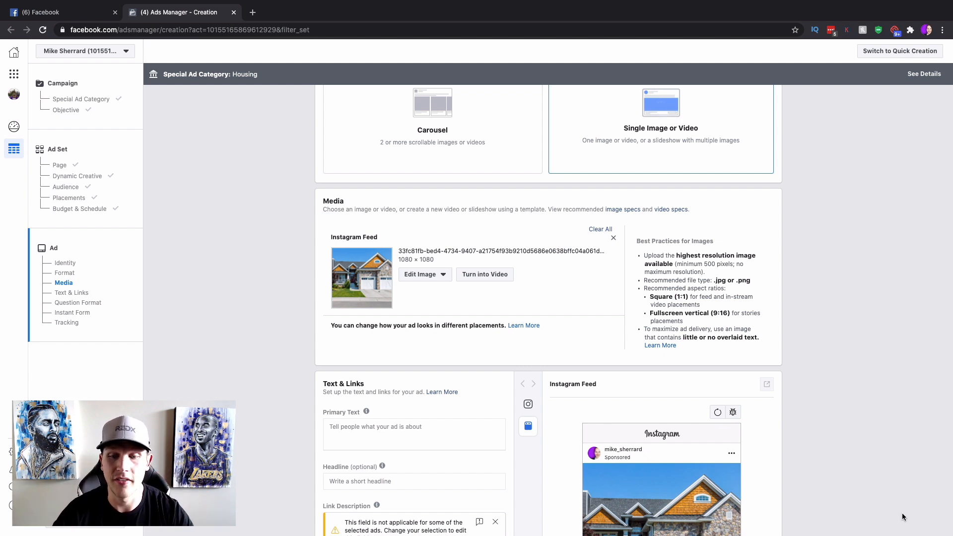
{"action": "scroll", "coordinate": [901, 512], "scroll_direction": "down", "scroll_amount": 4}
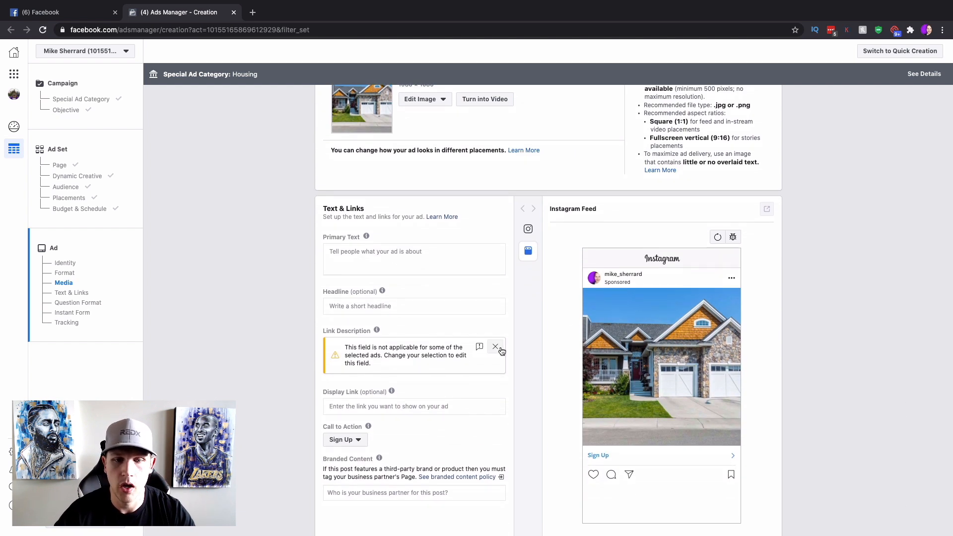
Open the primary text with house emojis, 'Attention Denver' and 'Check out this FREE custom list of homes under $500,000'.
{"action": "left_click", "coordinate": [495, 347]}
{"action": "left_click", "coordinate": [363, 249]}
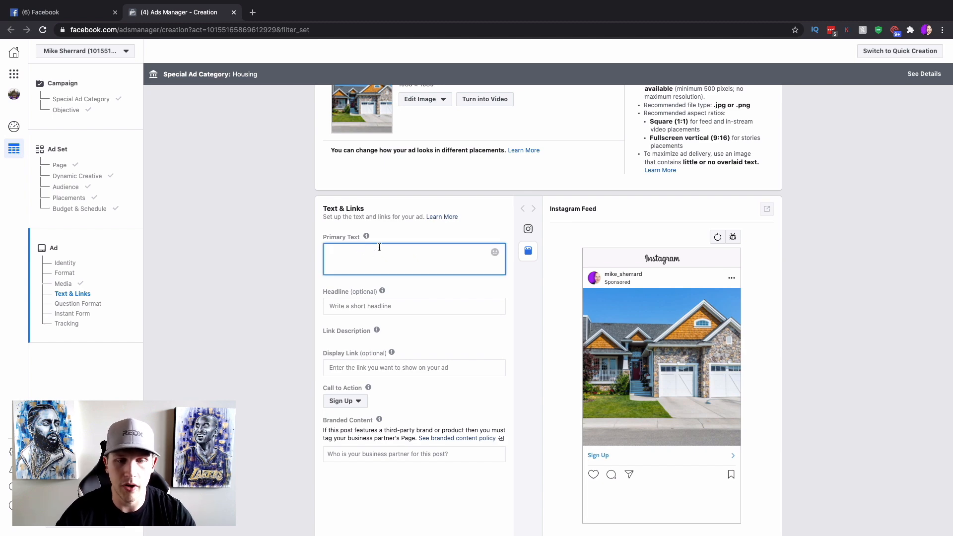
{"action": "key", "text": "ctrl+super+space"}
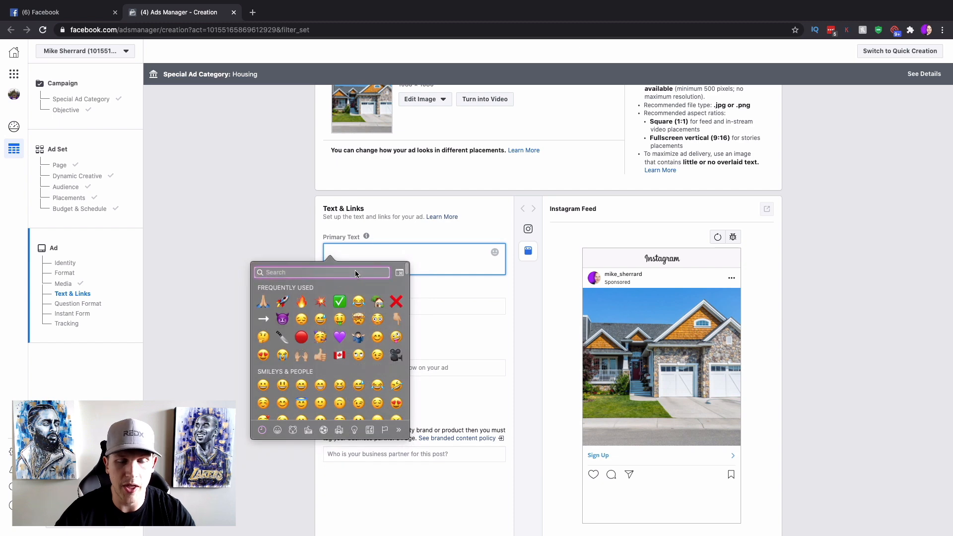
{"action": "left_click", "coordinate": [378, 307]}
{"action": "mouse_move", "coordinate": [372, 239]}
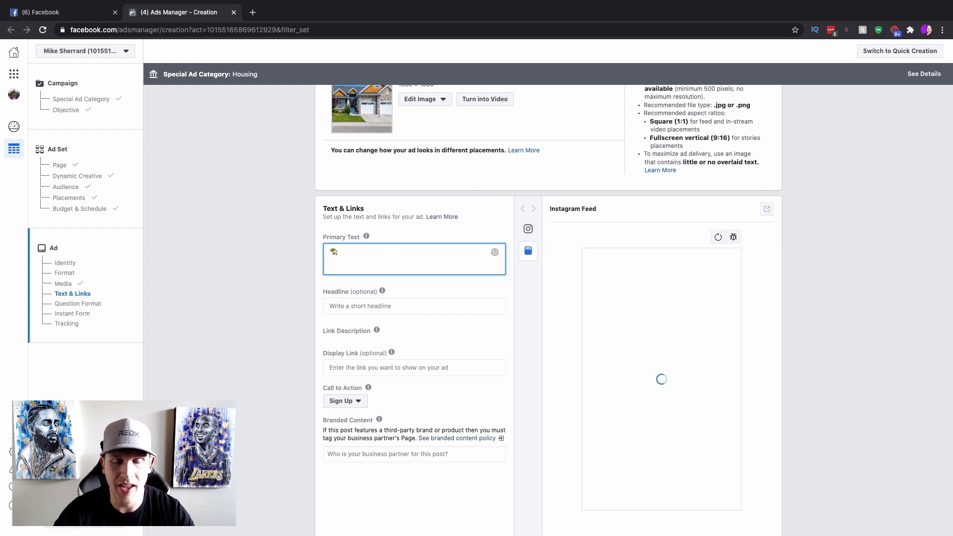
{"action": "type", "text": "Att"}
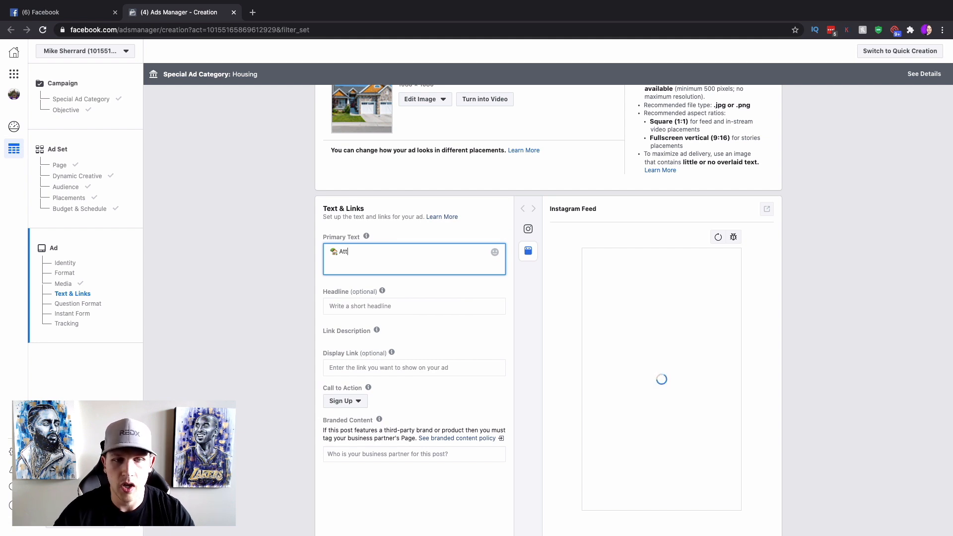
{"action": "type", "text": "ention Denver"}
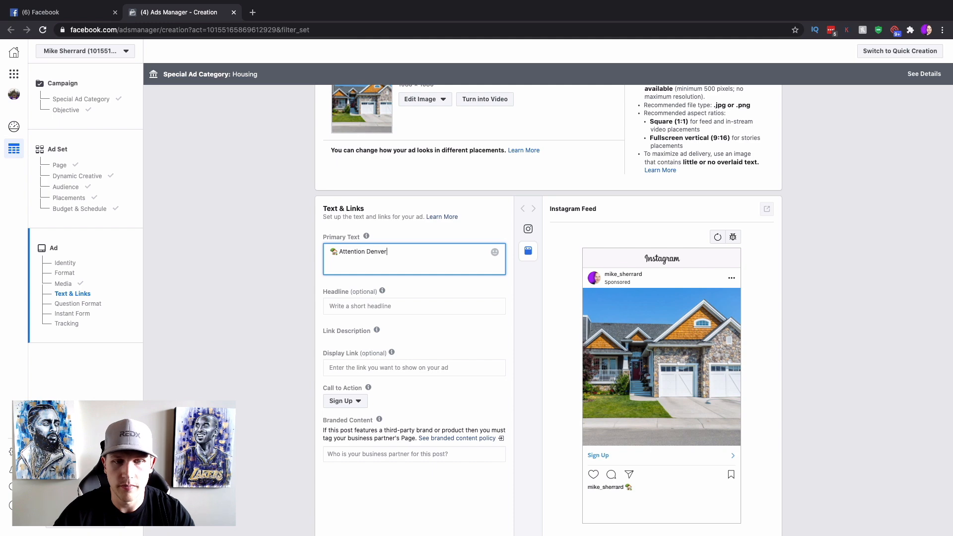
{"action": "key", "text": "ctrl+super+space"}
{"action": "left_click", "coordinate": [397, 303]}
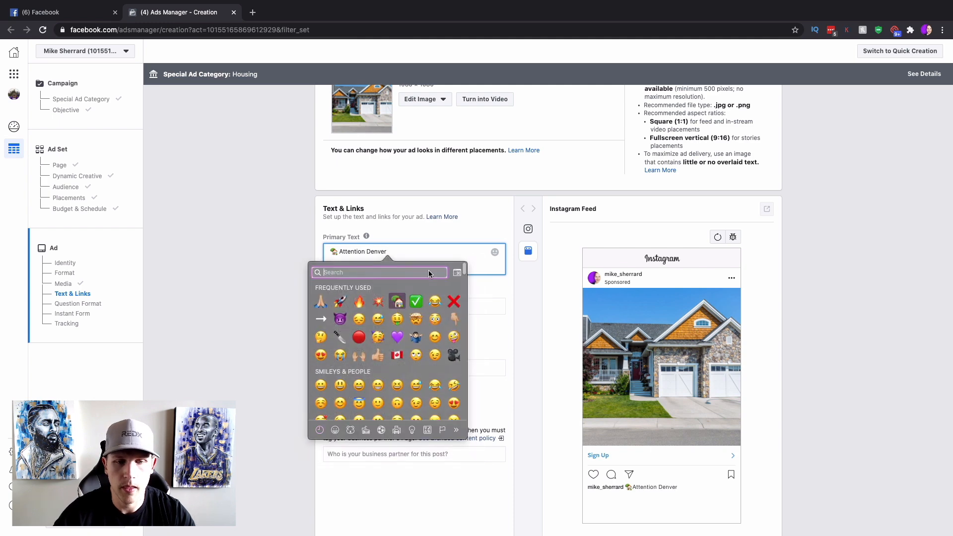
{"action": "type", "text": "Check o"}
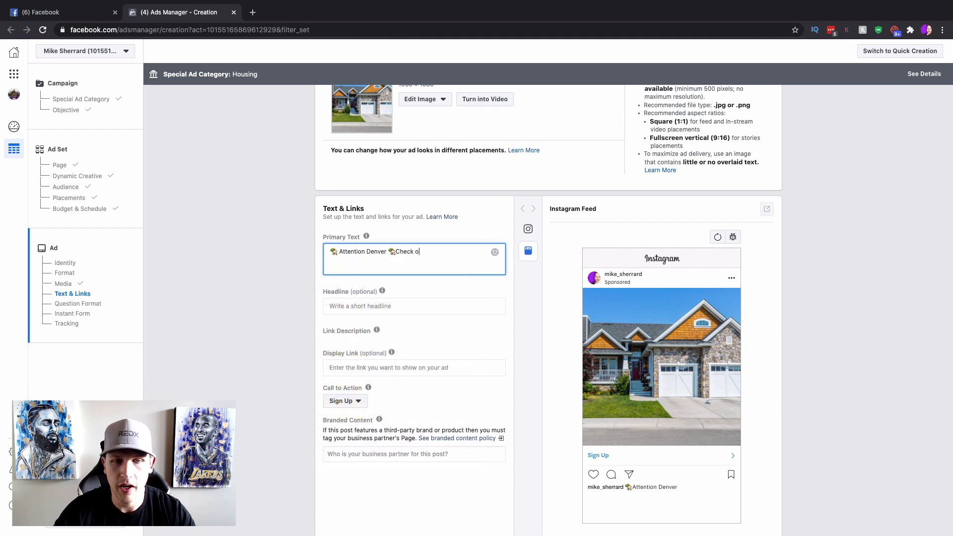
{"action": "type", "text": "ut this FREE custom list of h"}
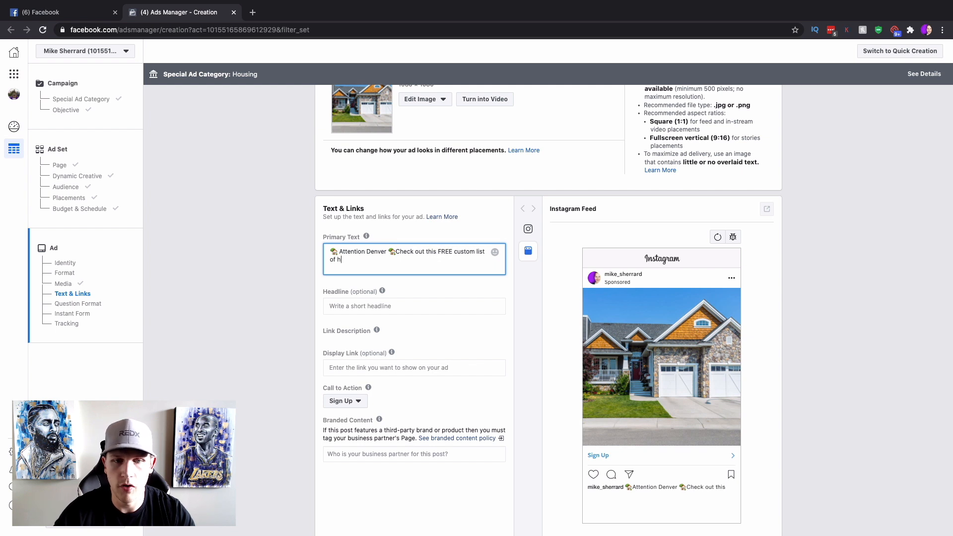
{"action": "type", "text": "omes under $"}
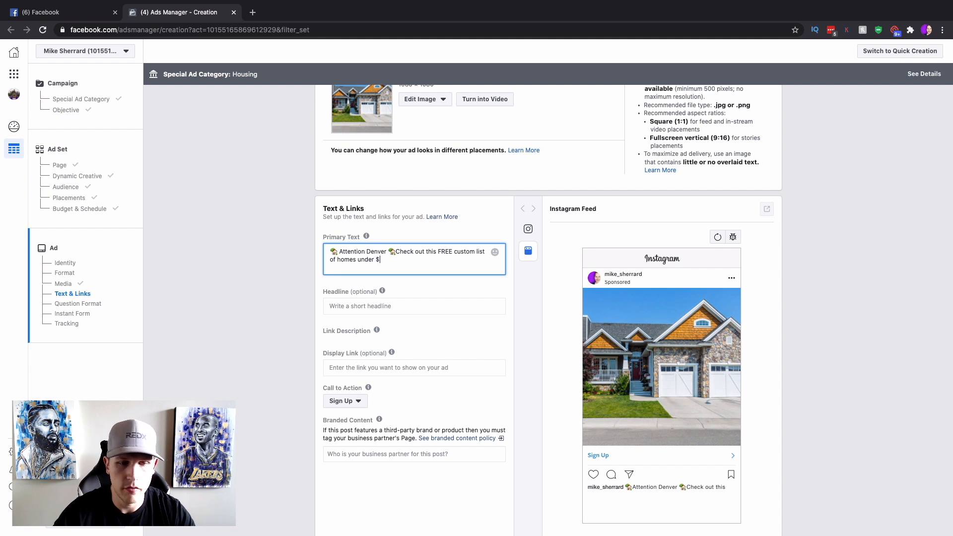
{"action": "type", "text": "500,000"}
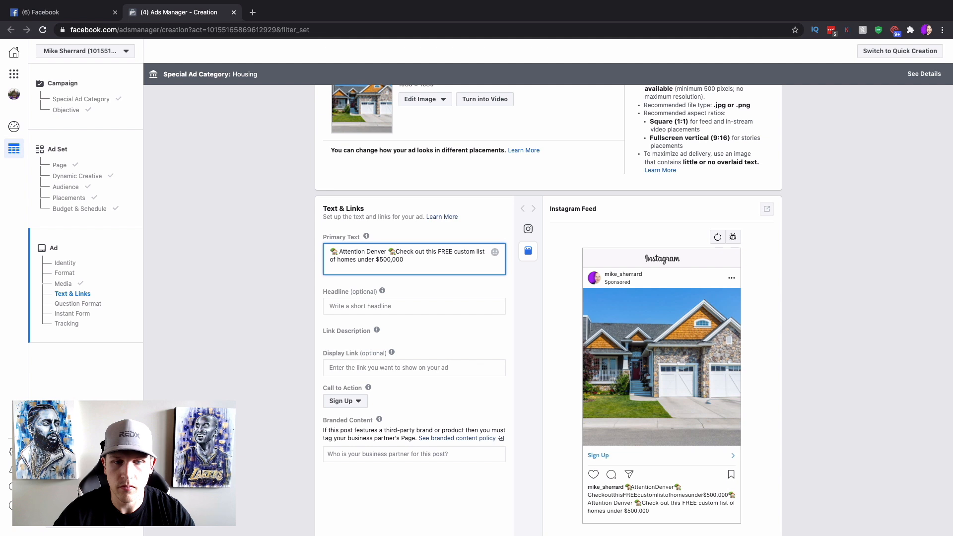
{"action": "key", "text": "BackSpace"}
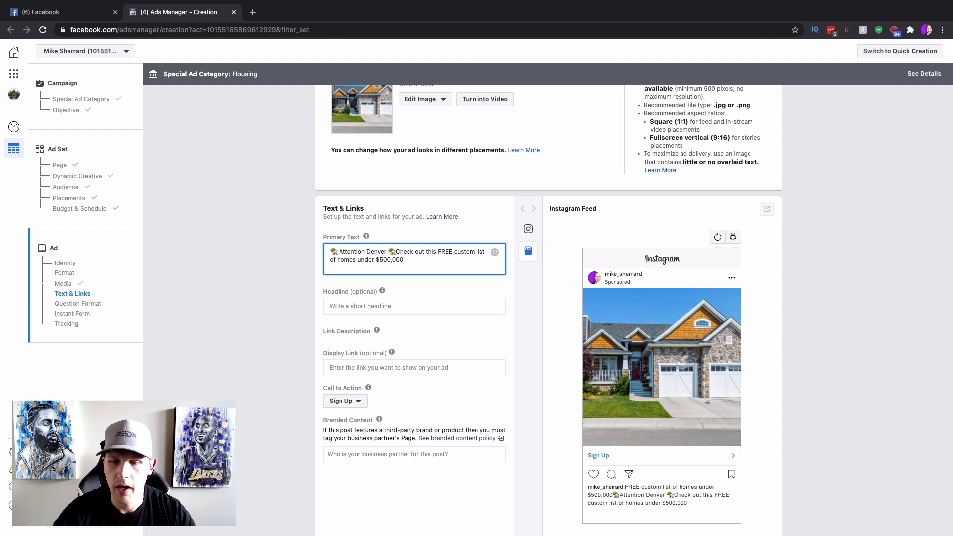
Add an alarm-clock paragraph: 'This list is more accurate and up to date than Zillow, Realtor.com and Trulia!'.
{"action": "key", "text": "Return"}
{"action": "key", "text": "Return"}
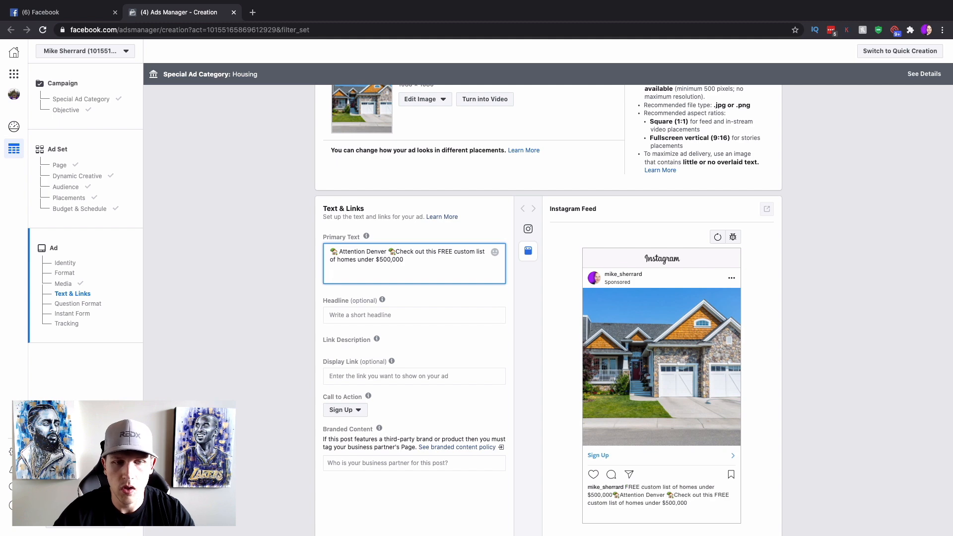
{"action": "key", "text": "ctrl+super+space"}
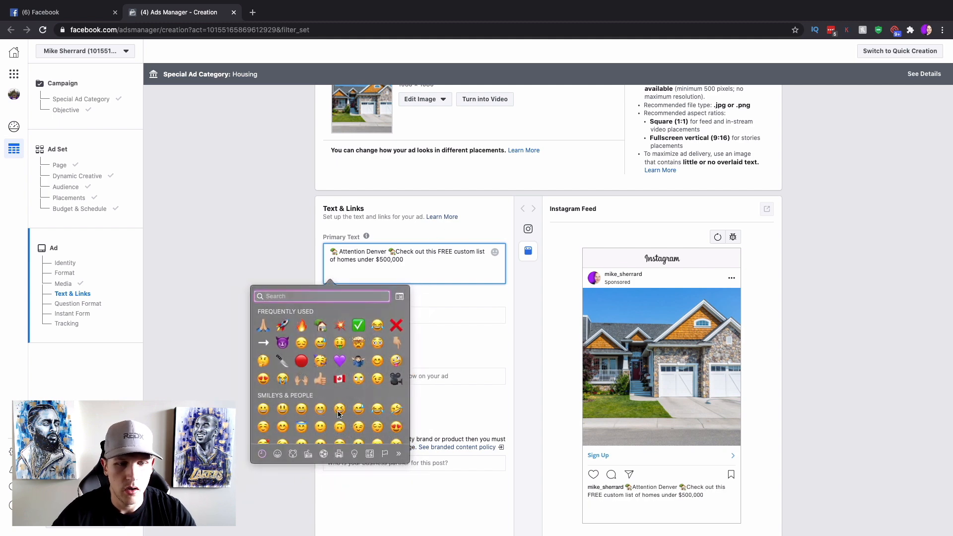
{"action": "left_click", "coordinate": [354, 453]}
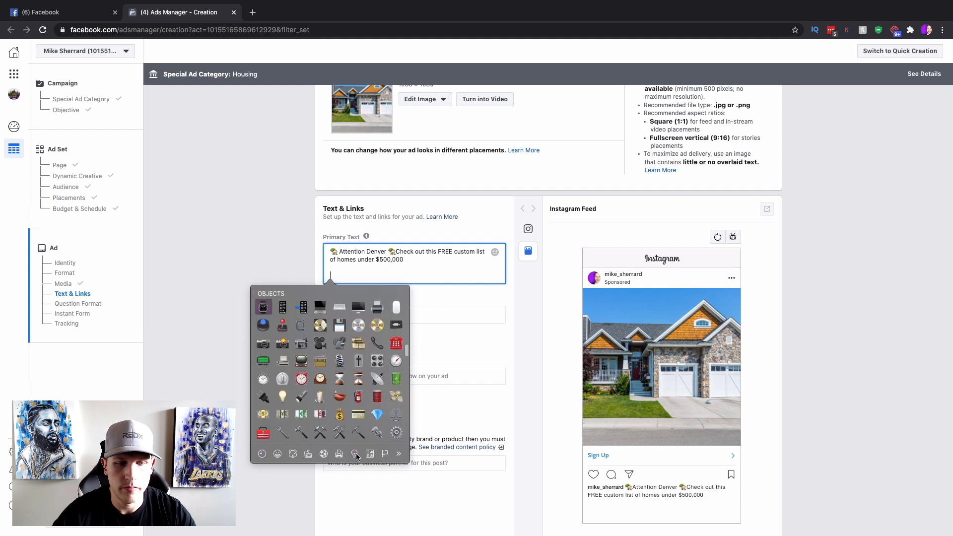
{"action": "left_click", "coordinate": [301, 378]}
{"action": "type", "text": "This"}
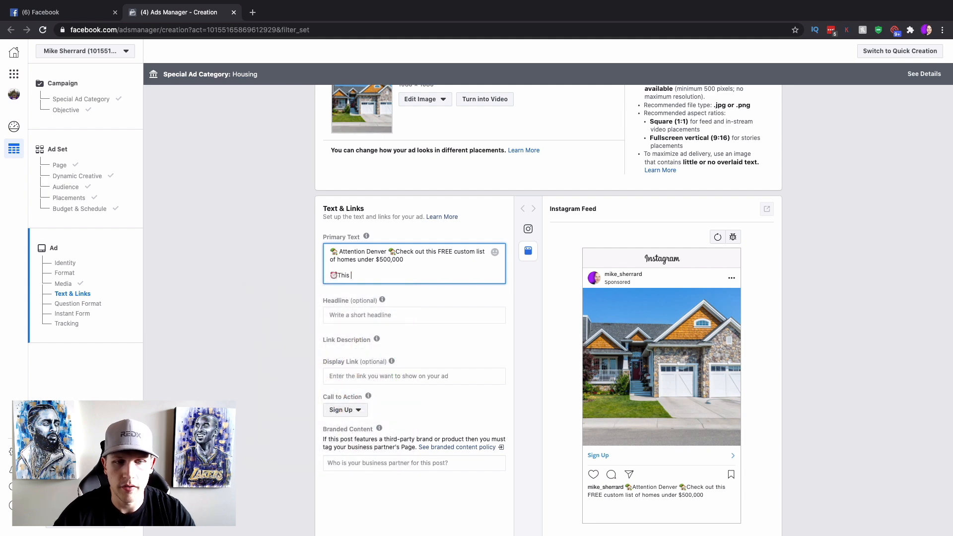
{"action": "type", "text": " list is more accurate and up to date than Zillow, Realtor"}
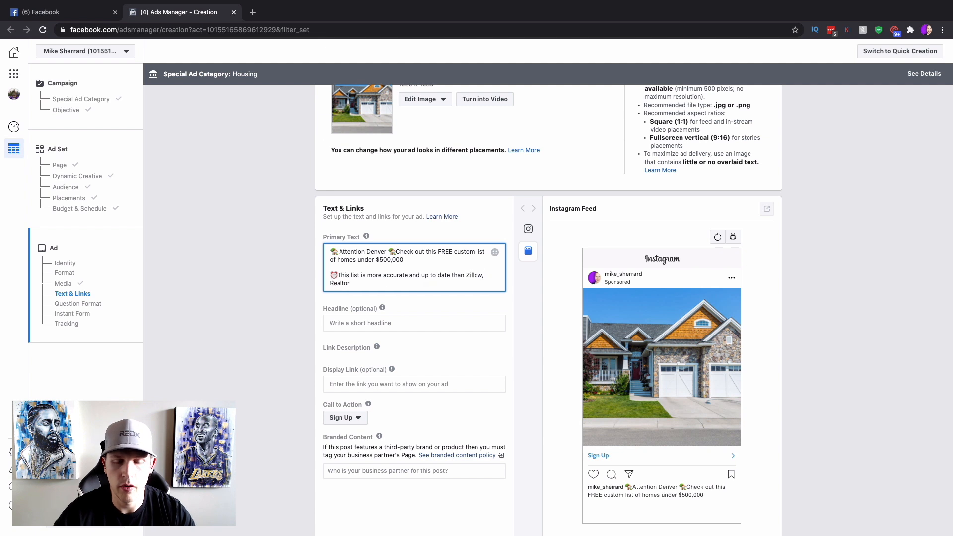
{"action": "type", "text": ".com and Tru"}
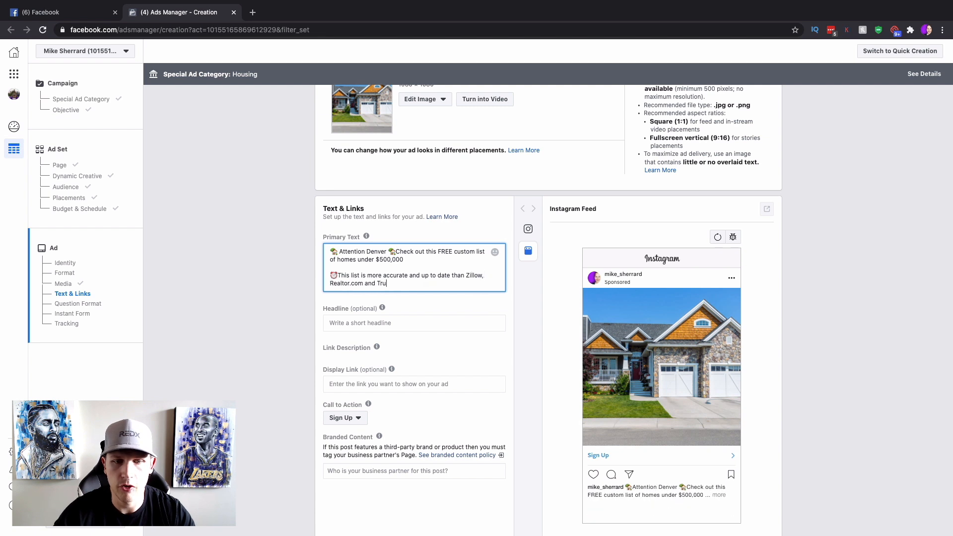
{"action": "type", "text": "lia!"}
Add a final line 'Click below for your Free List' framed by pointing-down emojis.
{"action": "key", "text": "Return"}
{"action": "key", "text": "Return"}
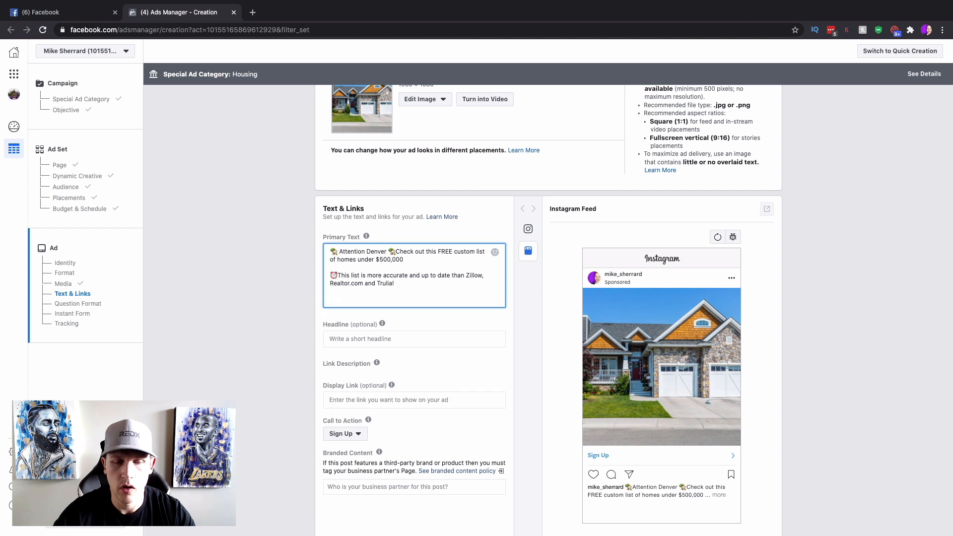
{"action": "key", "text": "ctrl+super+space"}
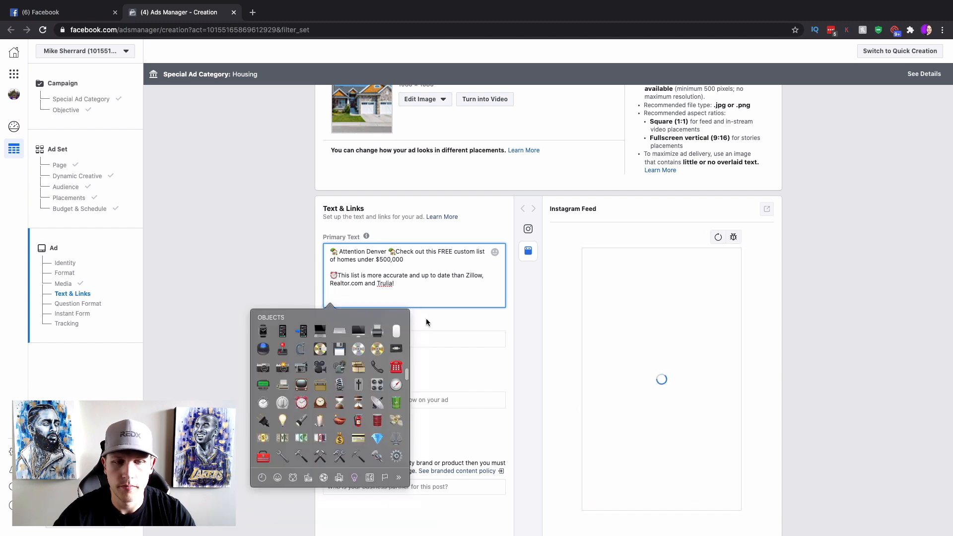
{"action": "scroll", "coordinate": [355, 356], "scroll_direction": "up", "scroll_amount": 15}
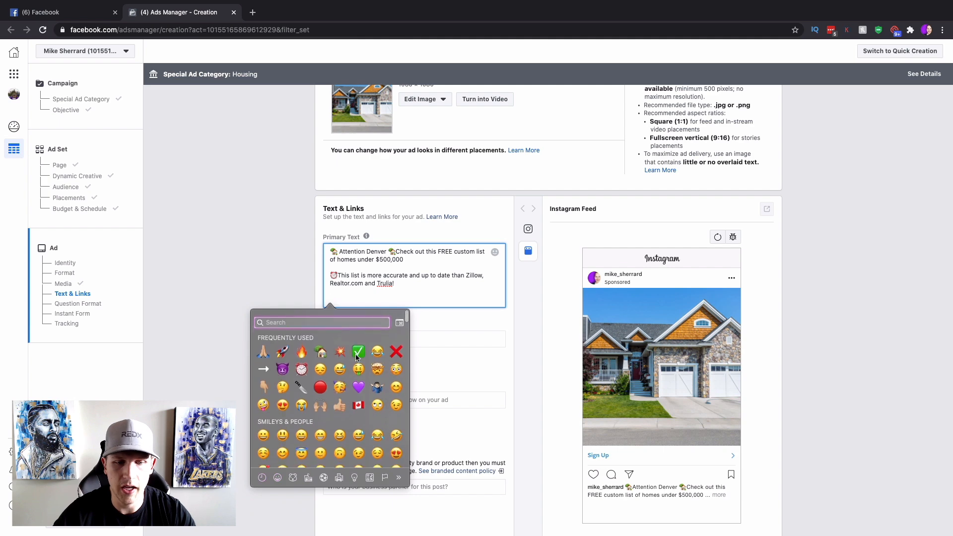
{"action": "left_click", "coordinate": [265, 385]}
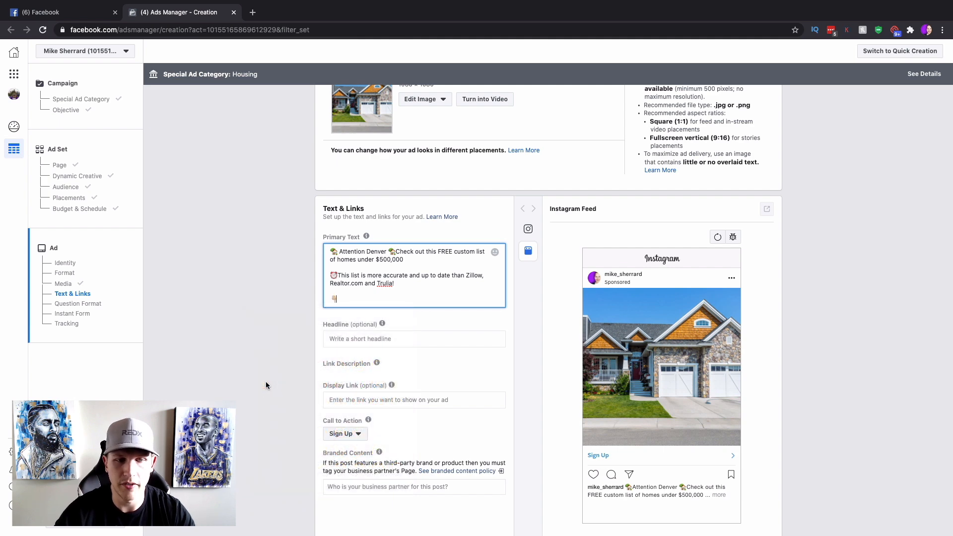
{"action": "type", "text": "Clic"}
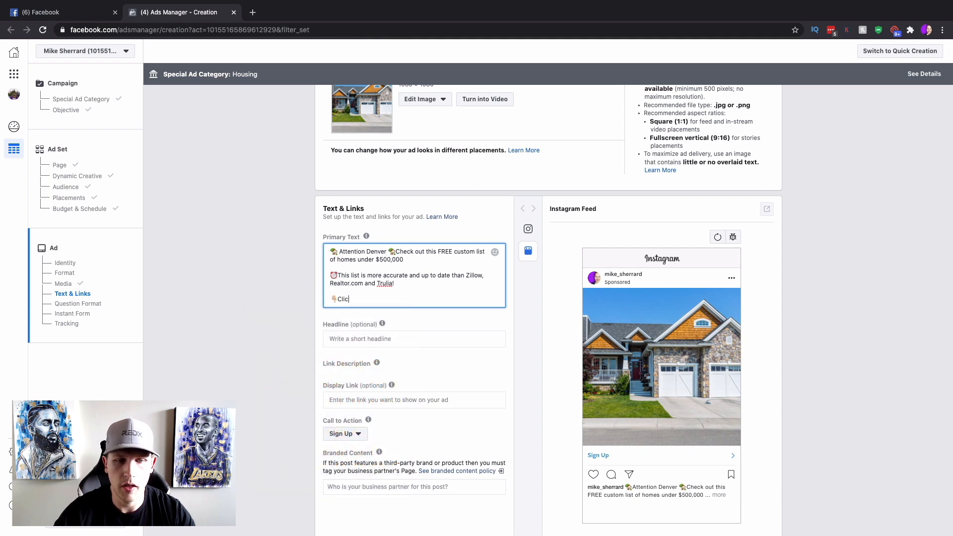
{"action": "type", "text": "k below for your Free List"}
{"action": "key", "text": "ctrl+super+space"}
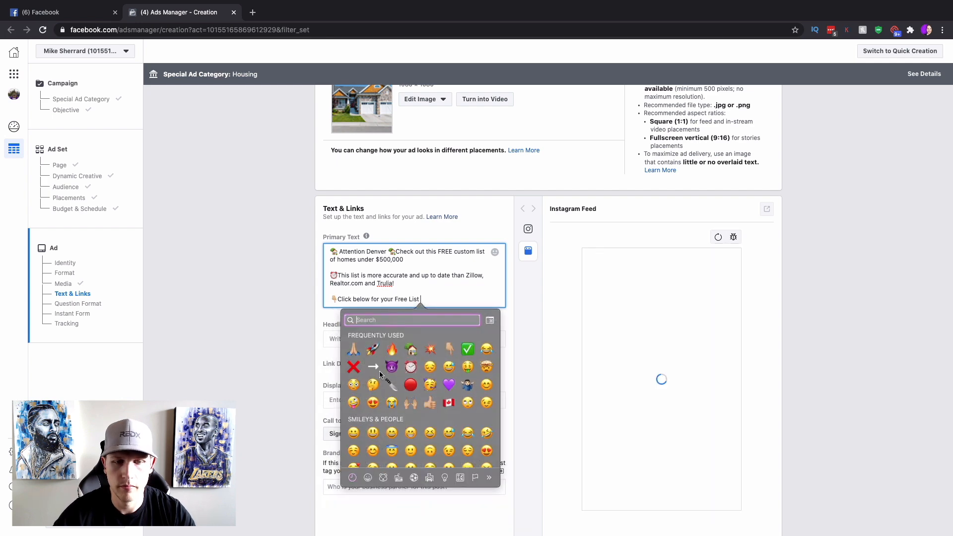
{"action": "left_click", "coordinate": [448, 350]}
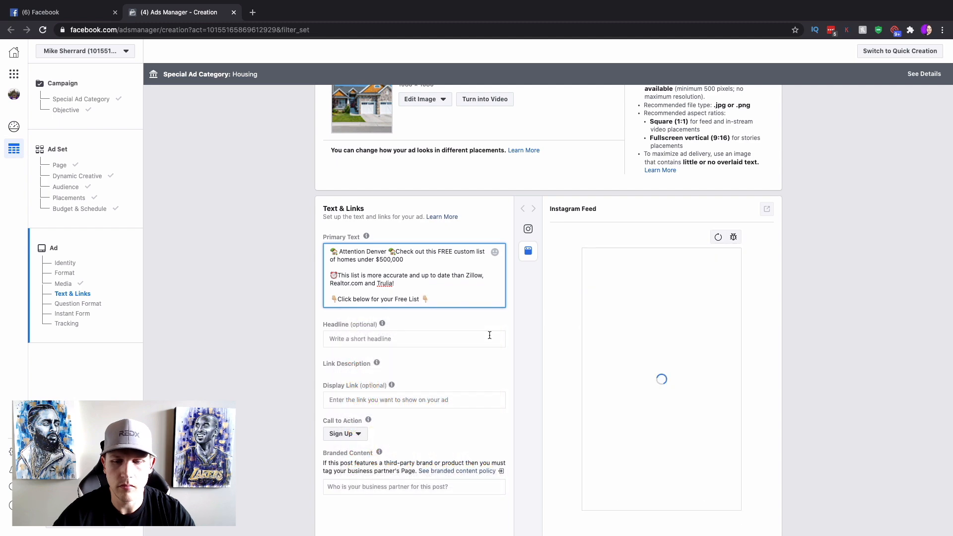
{"action": "scroll", "coordinate": [489, 334], "scroll_direction": "down", "scroll_amount": 1}
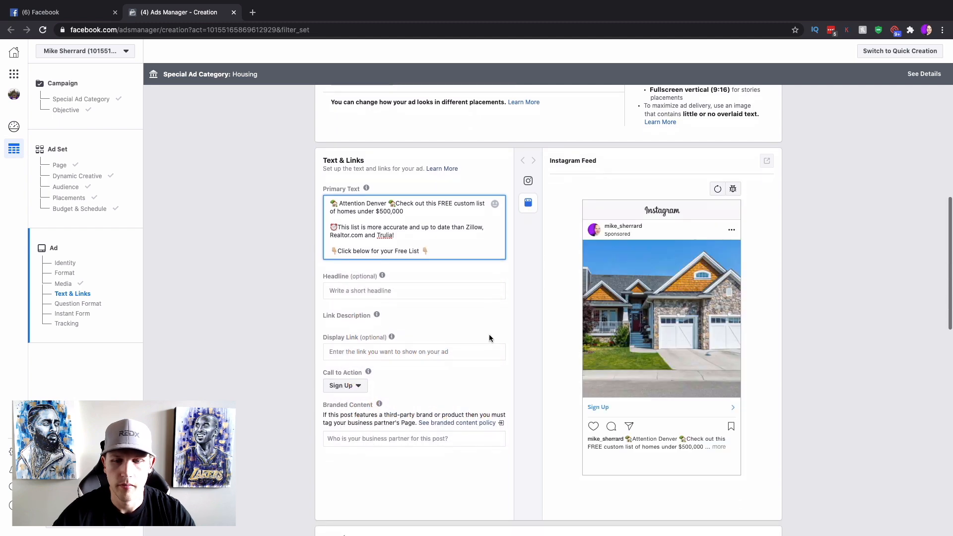
Set the ad headline to 'Most Popular Homes Under $500k'.
{"action": "left_click", "coordinate": [378, 288]}
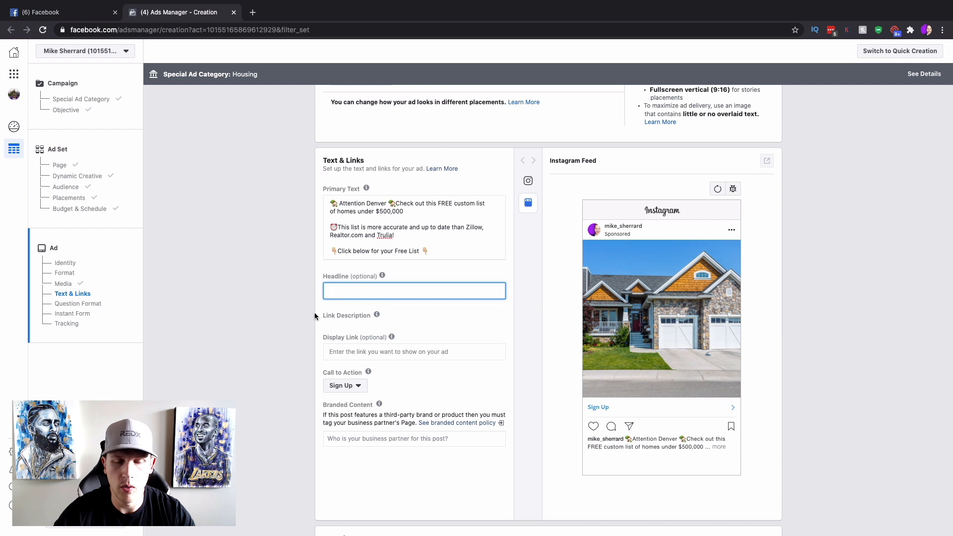
{"action": "type", "text": "Fr"}
{"action": "type", "text": "r Homes "}
{"action": "type", "text": "u"}
{"action": "key", "text": "BackSpace"}
{"action": "type", "text": "Under"}
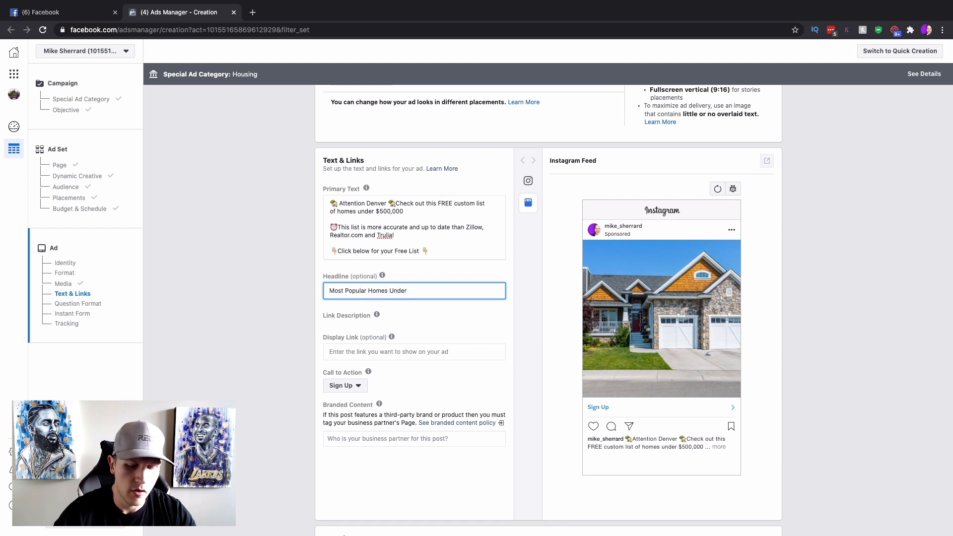
{"action": "type", "text": " $500k"}
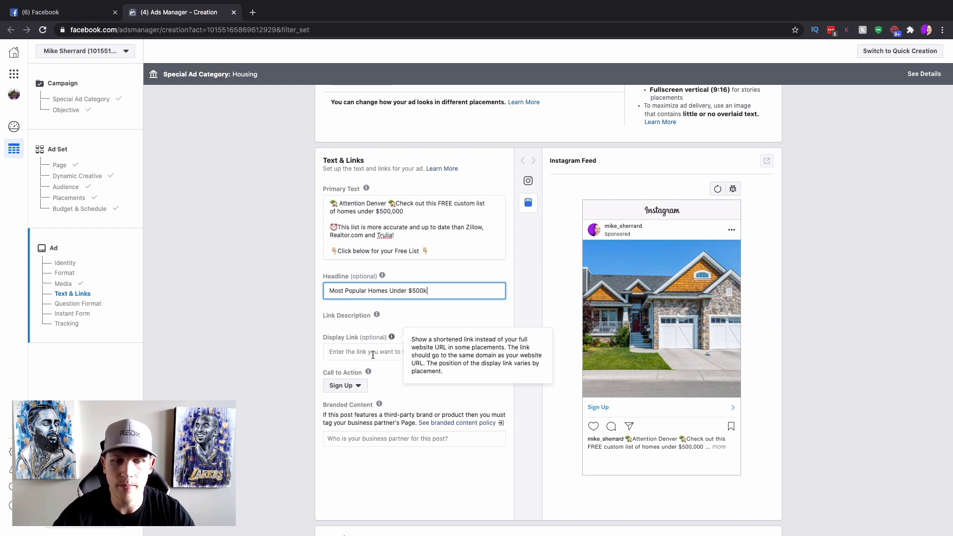
Change the call to action from Sign Up to Download.
{"action": "scroll", "coordinate": [362, 357], "scroll_direction": "down", "scroll_amount": 3}
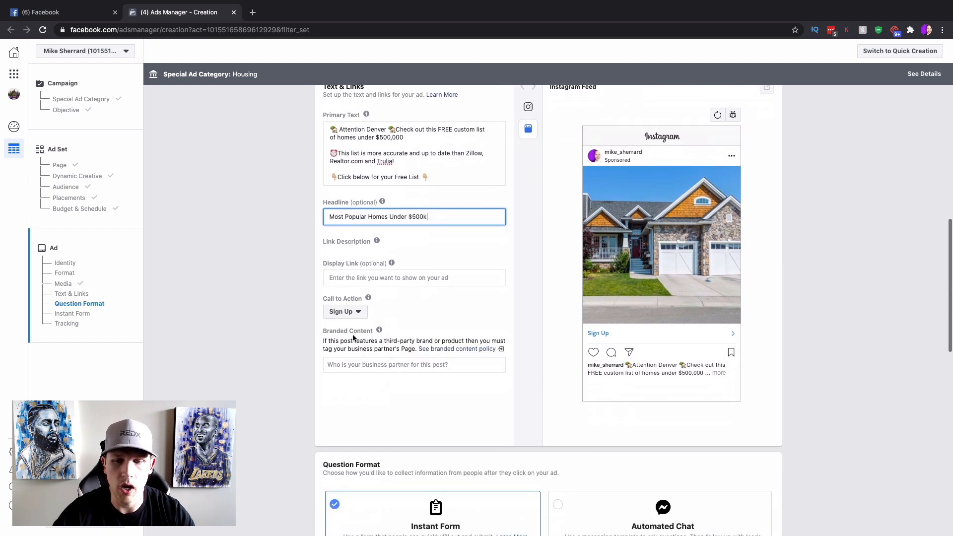
{"action": "left_click", "coordinate": [347, 312]}
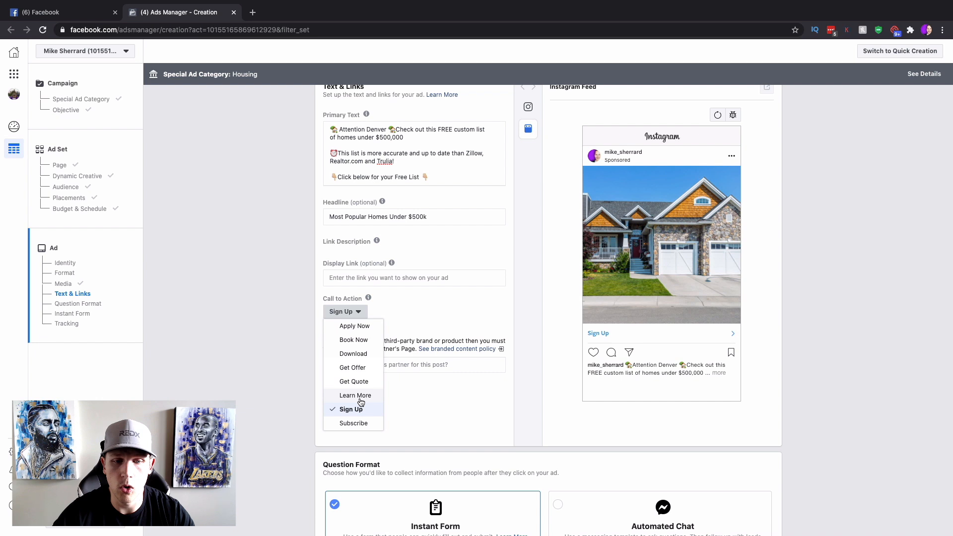
{"action": "left_click", "coordinate": [356, 353]}
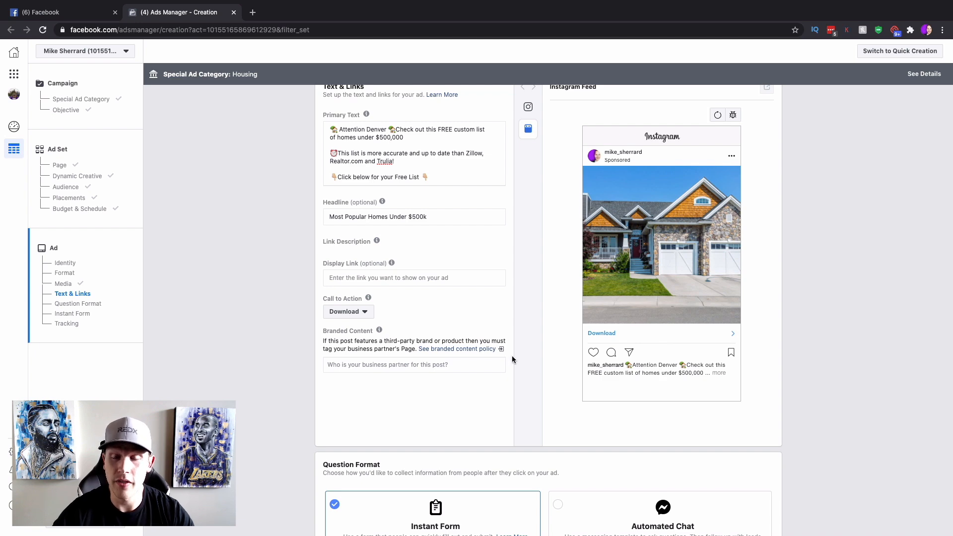
{"action": "scroll", "coordinate": [512, 359], "scroll_direction": "down", "scroll_amount": 5}
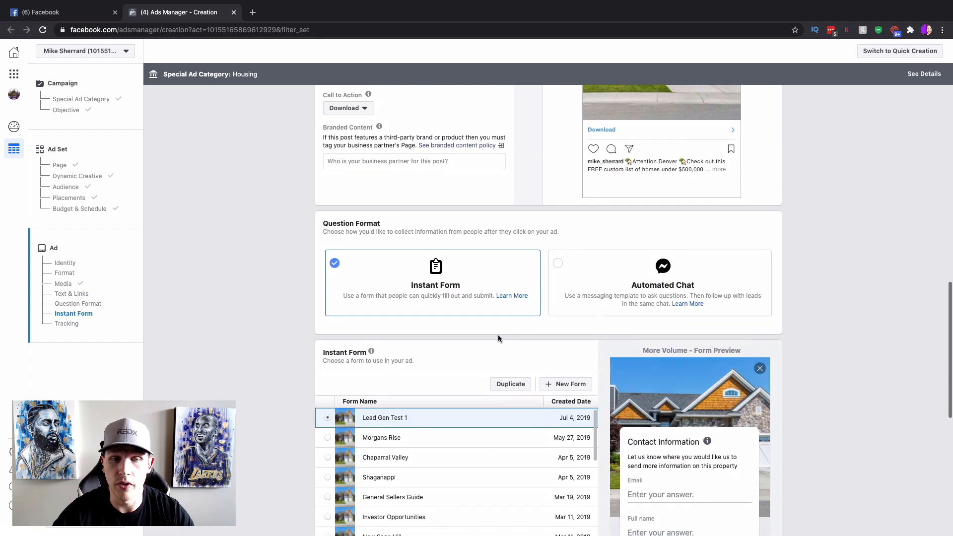
Create a new instant form titled 'Denver Buyers Lead Gen' with its intro screen turned off.
{"action": "scroll", "coordinate": [498, 338], "scroll_direction": "down", "scroll_amount": 3}
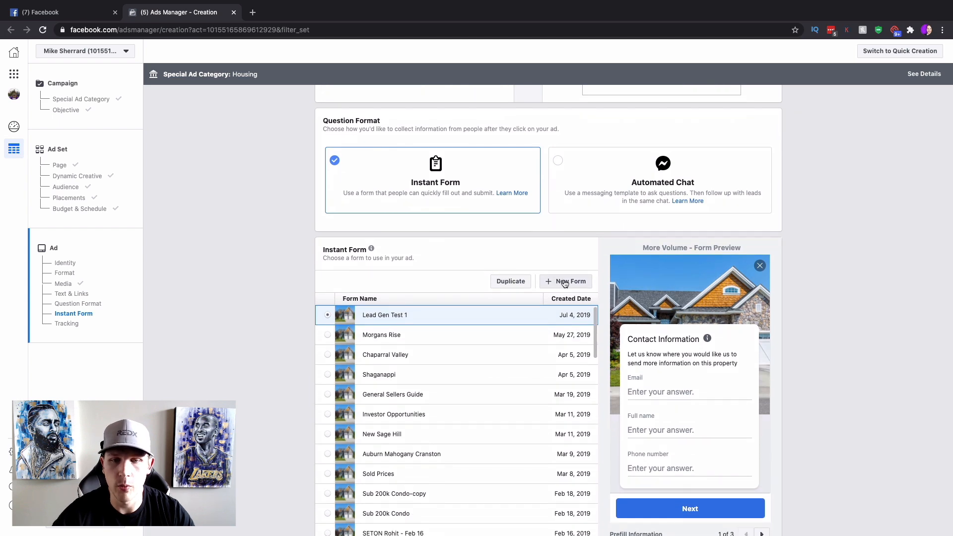
{"action": "left_click", "coordinate": [564, 282]}
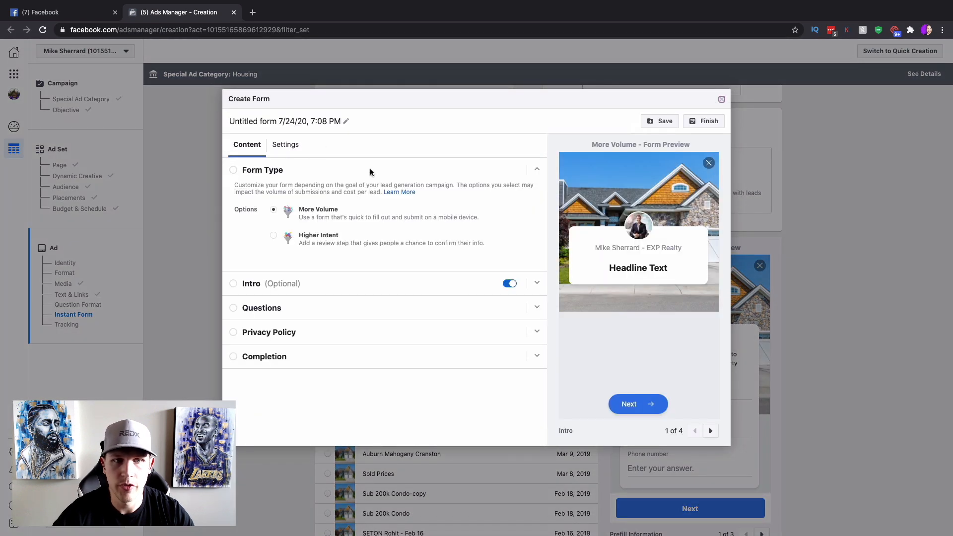
{"action": "left_click", "coordinate": [300, 121]}
{"action": "type", "text": "Denver Buyers Lead Gen"}
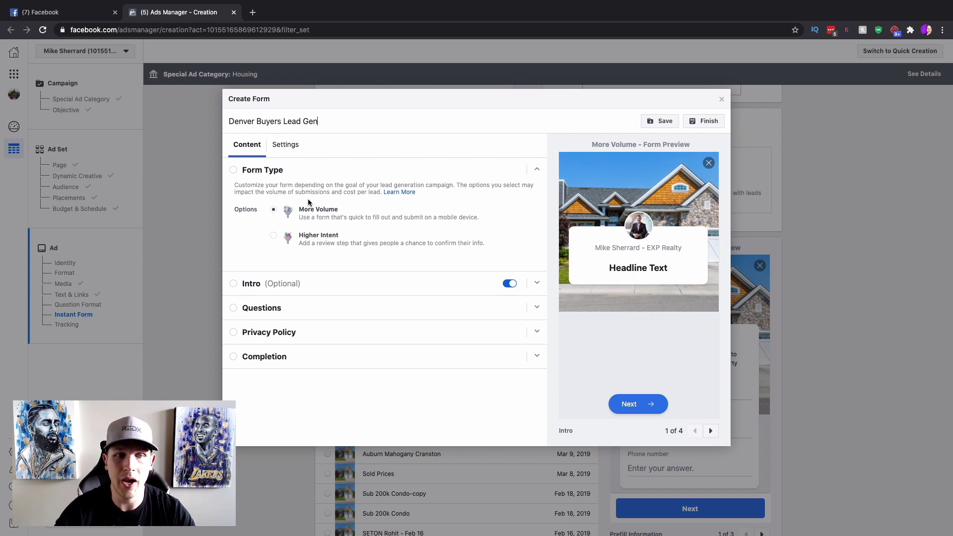
{"action": "left_click", "coordinate": [511, 285]}
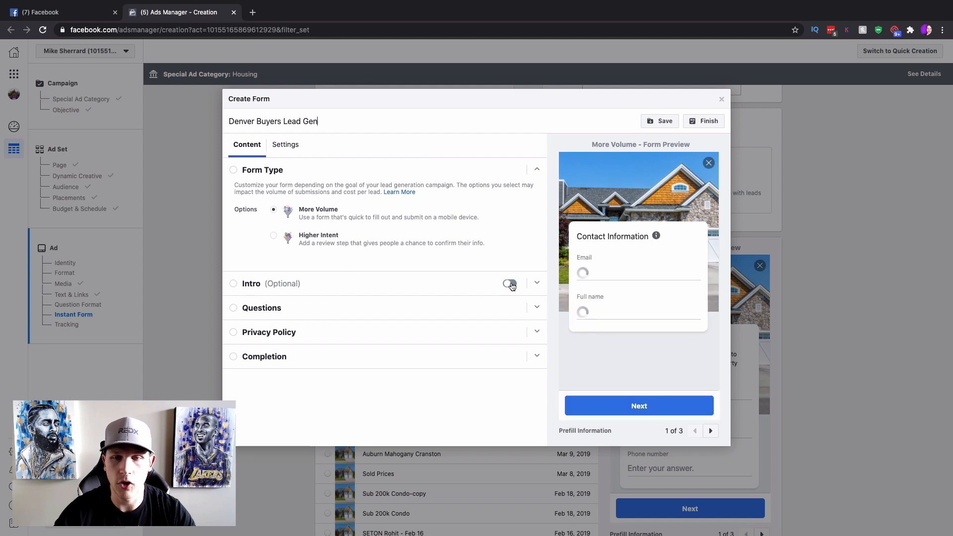
Add multiple choice and short answer custom questions to the form, then delete both.
{"action": "left_click", "coordinate": [397, 308]}
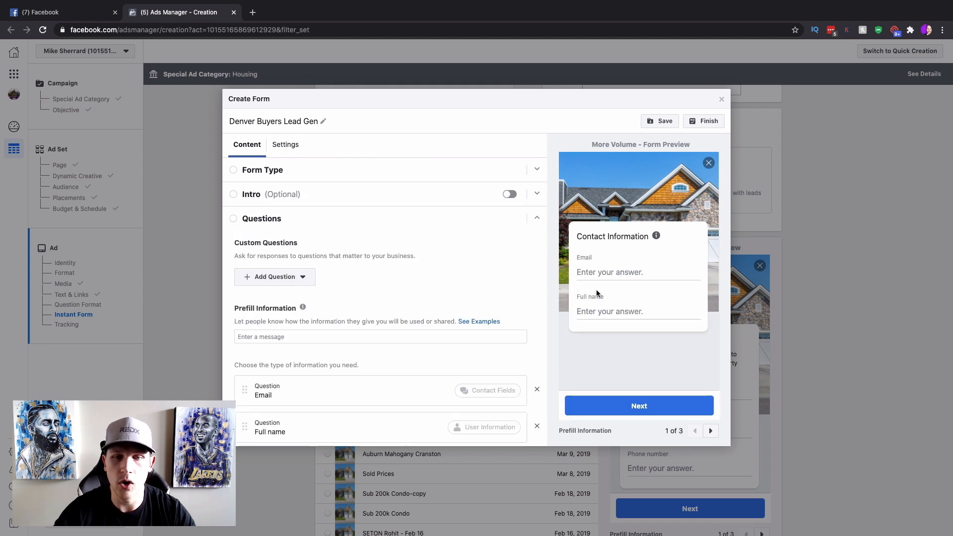
{"action": "left_click", "coordinate": [271, 280]}
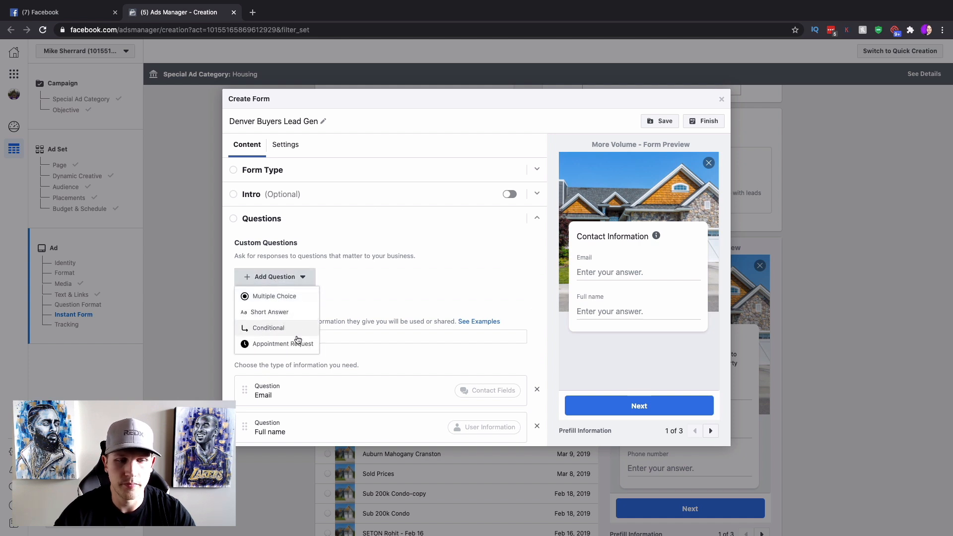
{"action": "left_click", "coordinate": [289, 298]}
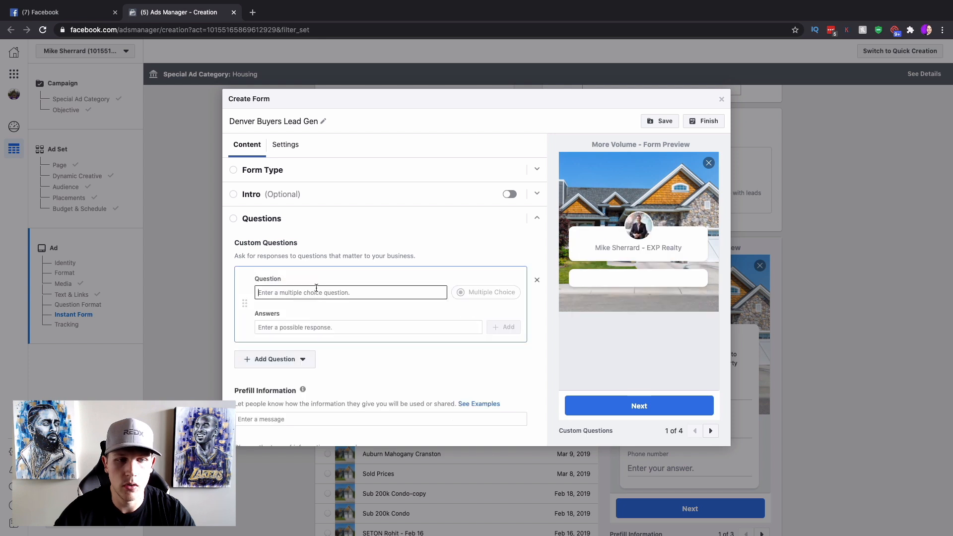
{"action": "left_click", "coordinate": [536, 280]}
{"action": "left_click", "coordinate": [298, 279]}
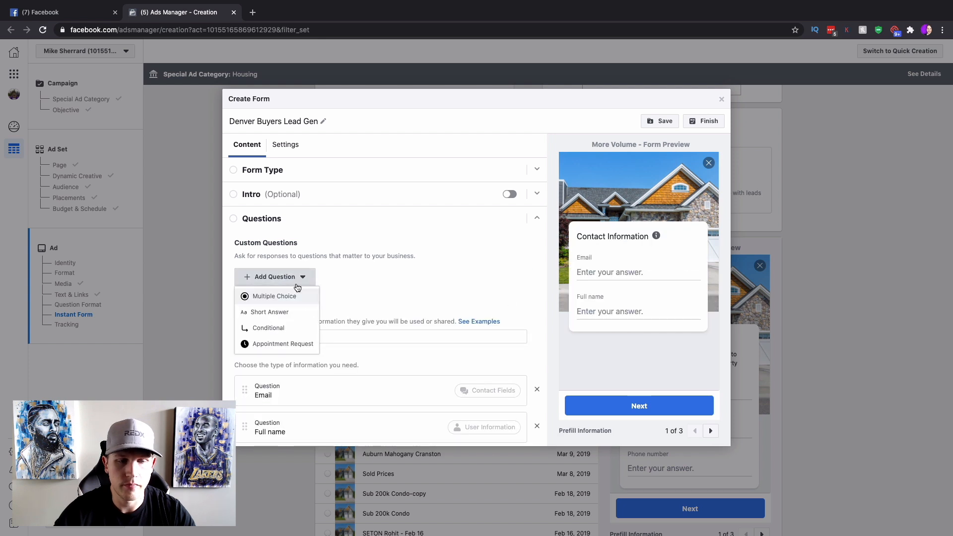
{"action": "left_click", "coordinate": [286, 313]}
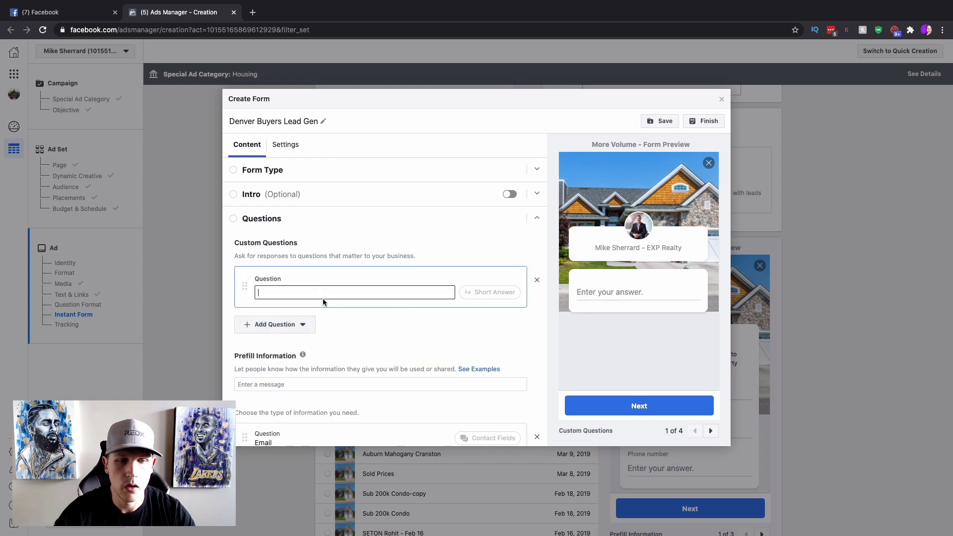
{"action": "left_click", "coordinate": [536, 281]}
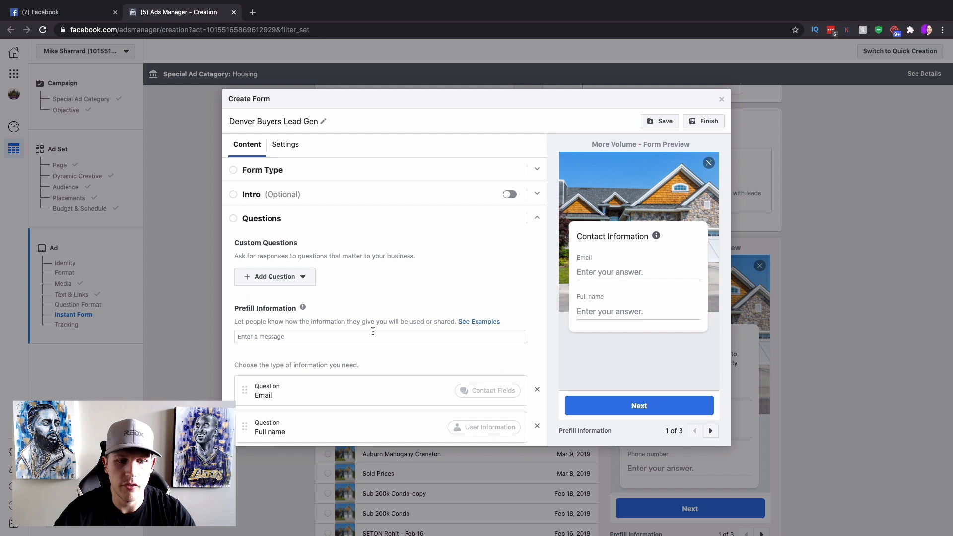
Add Phone number as a prefill question and expand the Privacy Policy section.
{"action": "scroll", "coordinate": [373, 331], "scroll_direction": "down", "scroll_amount": 3}
{"action": "left_click", "coordinate": [278, 355]}
{"action": "mouse_move", "coordinate": [304, 377]}
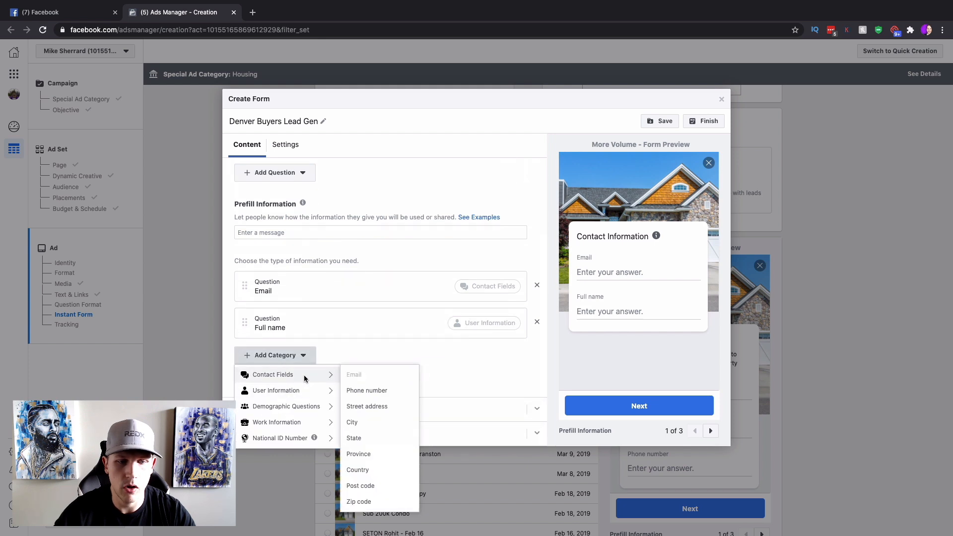
{"action": "left_click", "coordinate": [366, 390]}
{"action": "scroll", "coordinate": [472, 296], "scroll_direction": "up", "scroll_amount": 3}
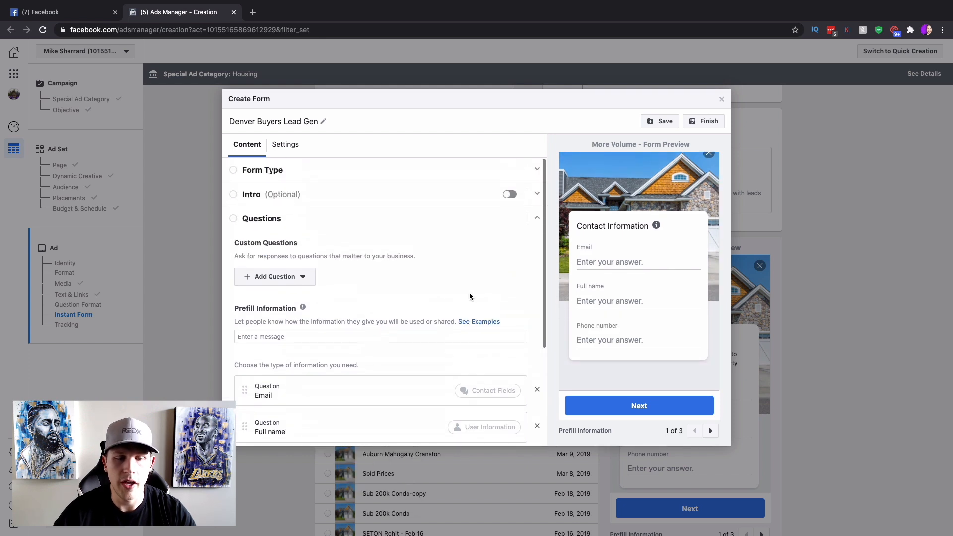
{"action": "scroll", "coordinate": [476, 287], "scroll_direction": "down", "scroll_amount": 1}
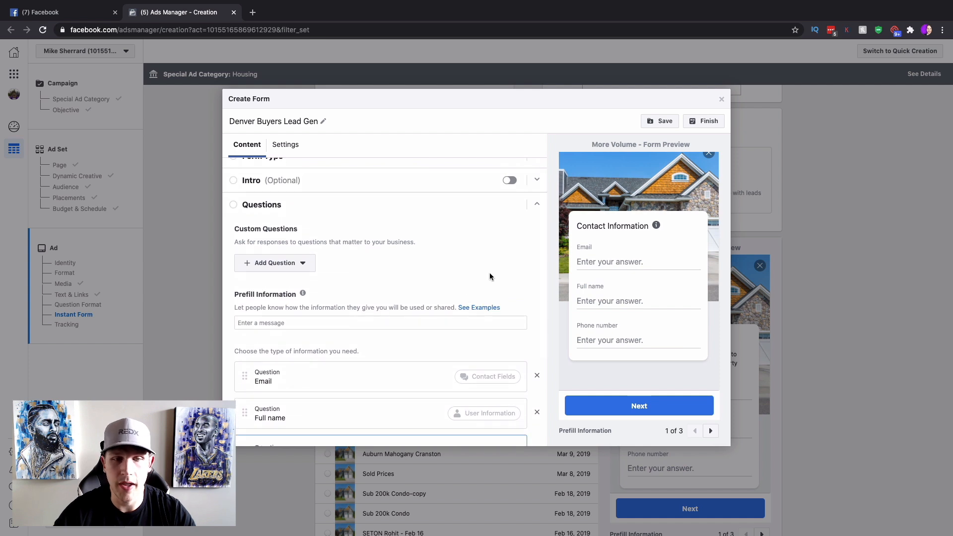
{"action": "scroll", "coordinate": [490, 276], "scroll_direction": "down", "scroll_amount": 3}
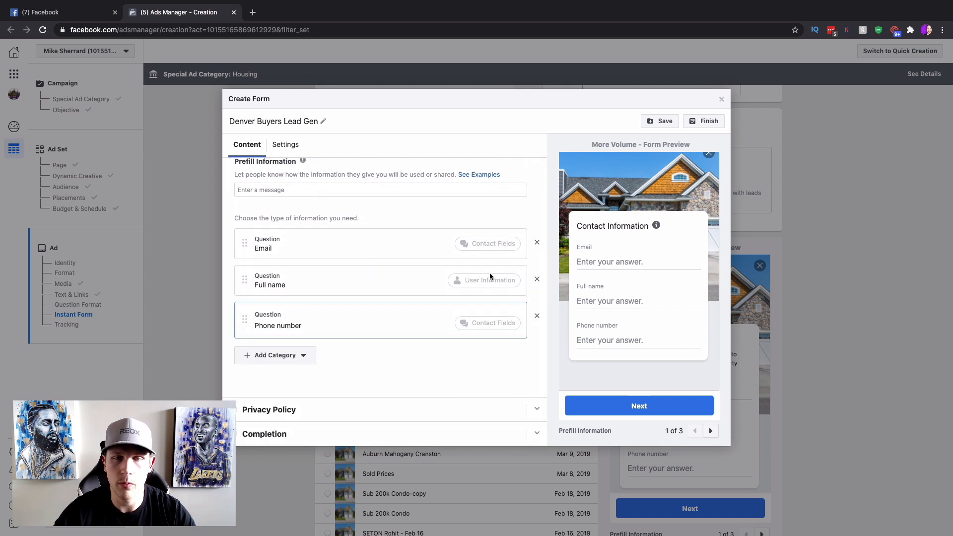
{"action": "left_click", "coordinate": [536, 410]}
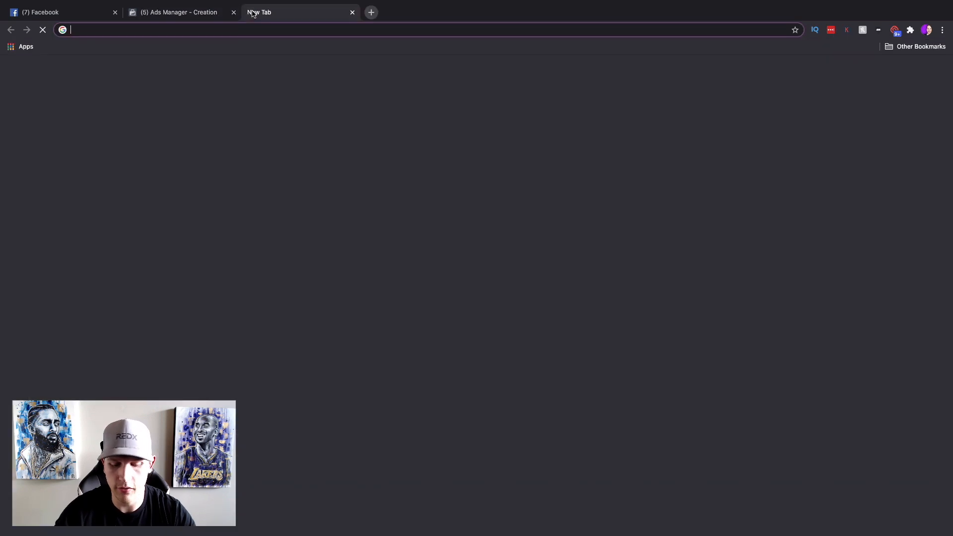
Open the eXp Realty site's Privacy Policy page in a new tab, copy its URL, and return to Ads Manager.
{"action": "left_click", "coordinate": [252, 13]}
{"action": "type", "text": "mich"}
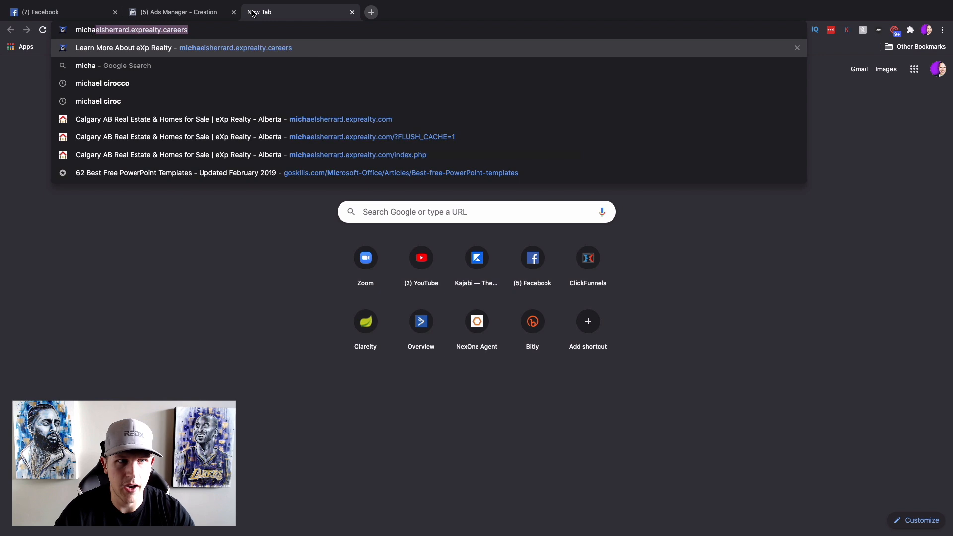
{"action": "type", "text": "a"}
{"action": "left_click", "coordinate": [300, 147]}
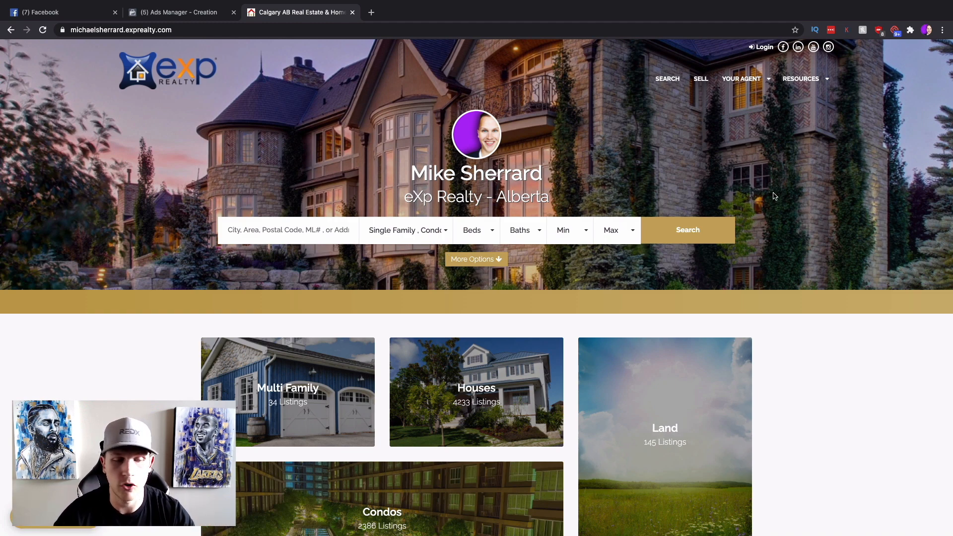
{"action": "scroll", "coordinate": [770, 237], "scroll_direction": "down", "scroll_amount": 20}
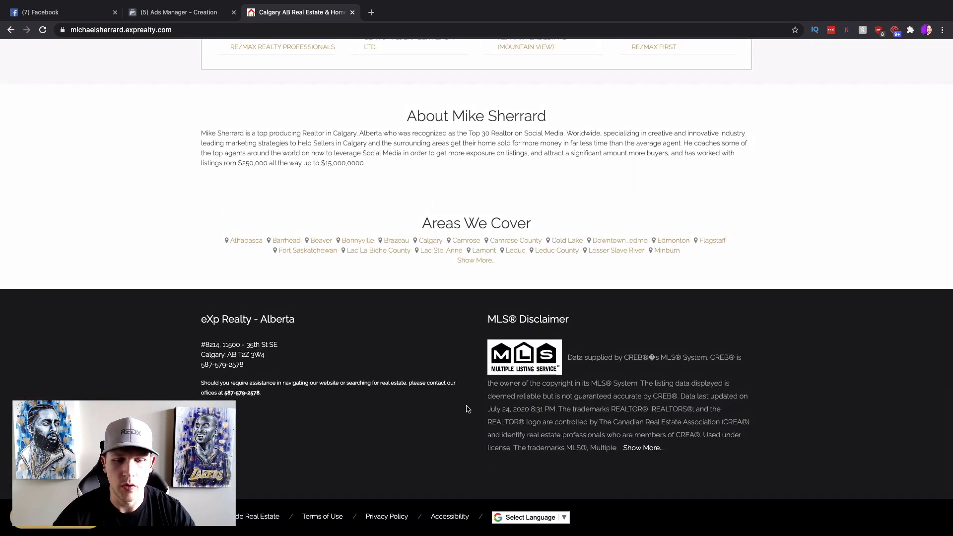
{"action": "left_click", "coordinate": [387, 517]}
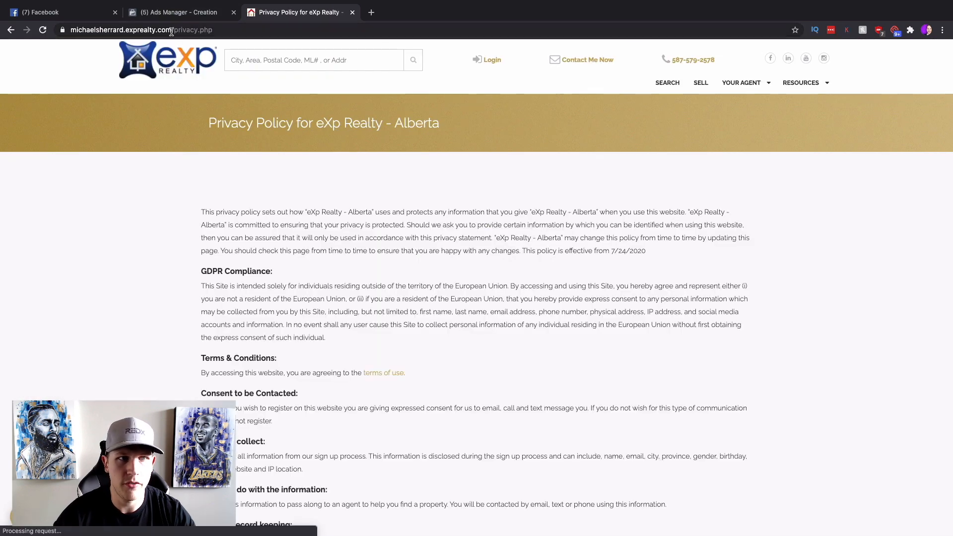
{"action": "left_click", "coordinate": [171, 30]}
{"action": "key", "text": "ctrl+c"}
{"action": "left_click", "coordinate": [170, 11]}
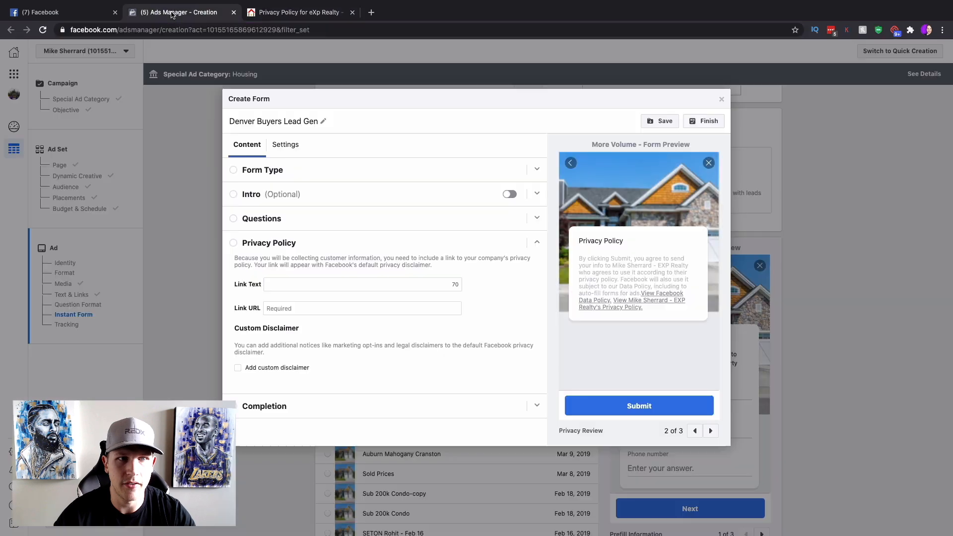
Set the privacy link text to 'Privacy Policy' and paste the realty privacy page URL.
{"action": "left_click", "coordinate": [329, 282]}
{"action": "key", "text": "ctrl+v"}
{"action": "key", "text": "ctrl+z"}
{"action": "type", "text": "Privacy Policy"}
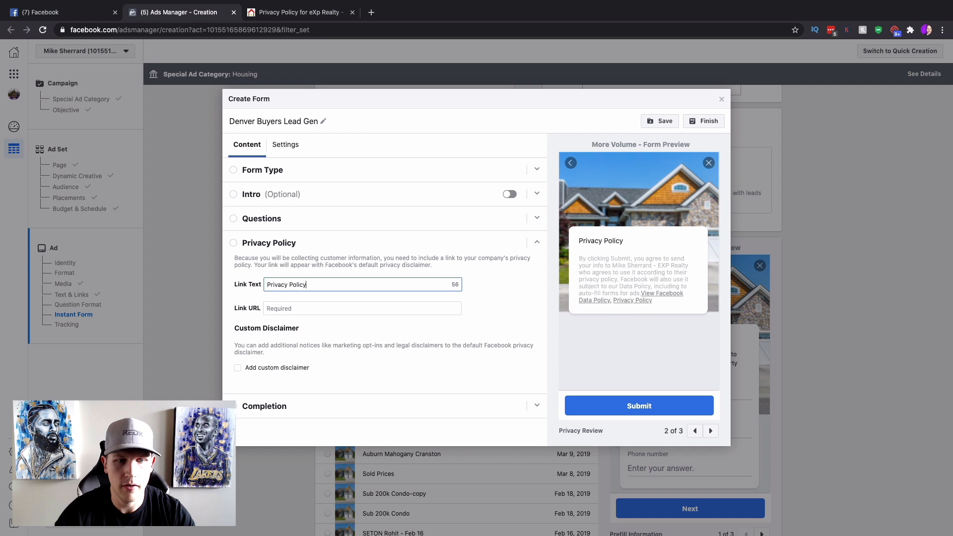
{"action": "key", "text": "Tab"}
{"action": "key", "text": "ctrl+v"}
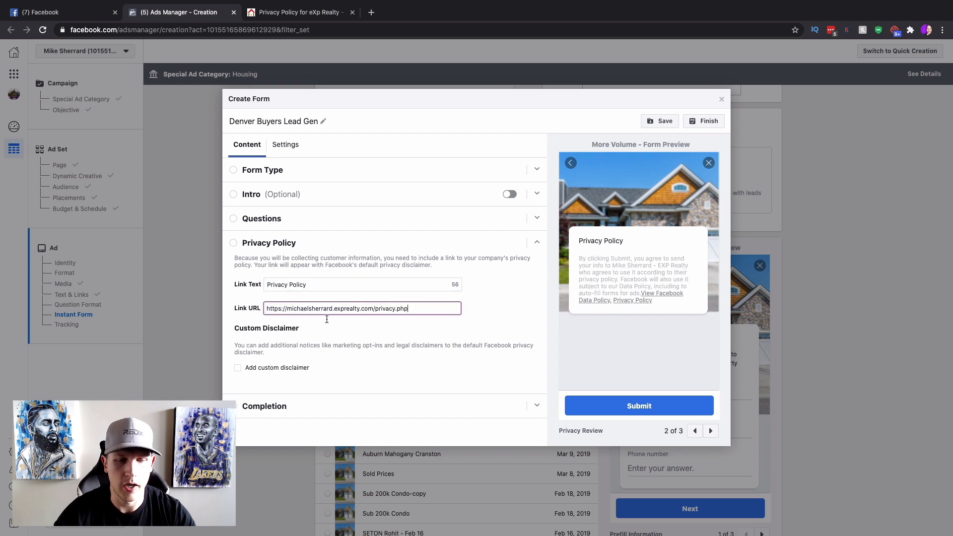
Set the completion headline to 'Click below for your free list of homes under $500k'.
{"action": "left_click", "coordinate": [388, 412]}
{"action": "scroll", "coordinate": [423, 336], "scroll_direction": "down", "scroll_amount": 1}
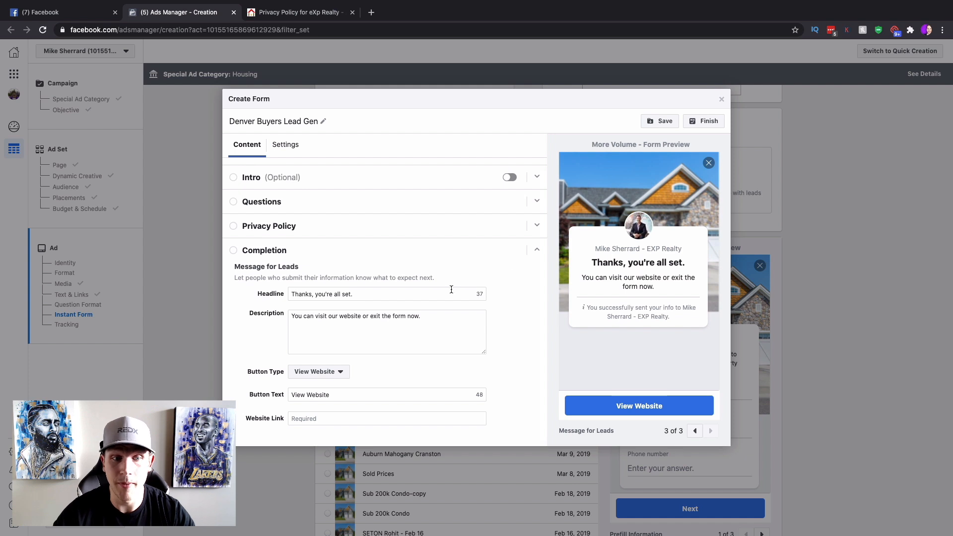
{"action": "left_click_drag", "start_coordinate": [392, 294], "coordinate": [238, 294]}
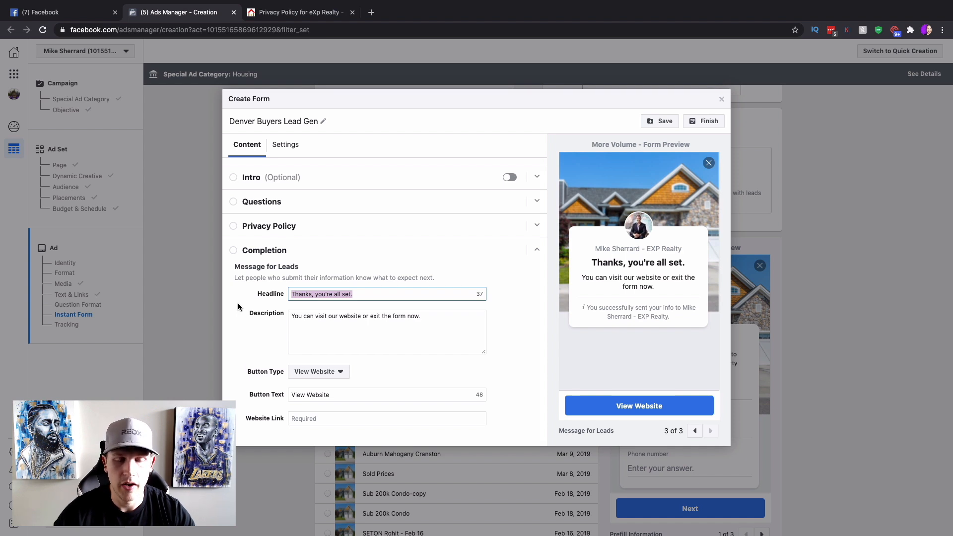
{"action": "type", "text": "Thank "}
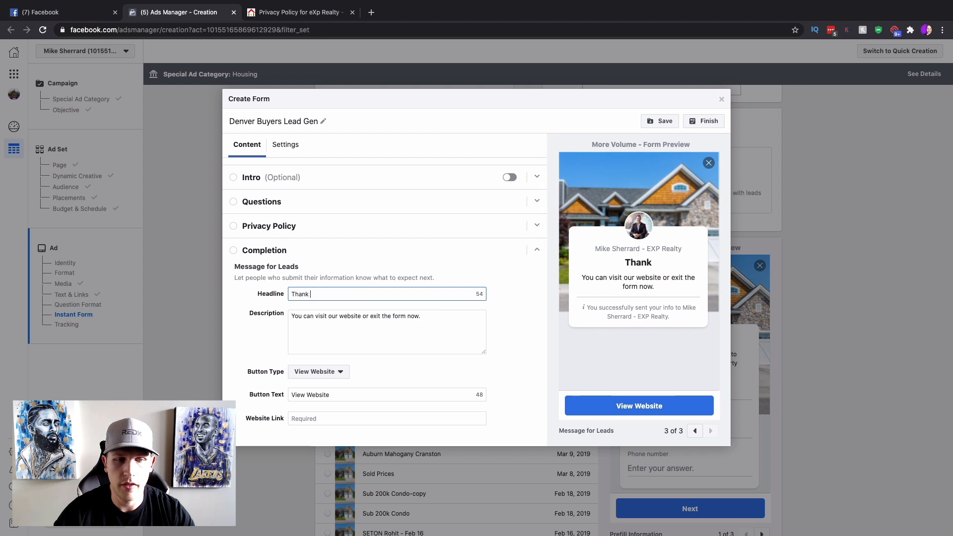
{"action": "type", "text": "you for the information!"}
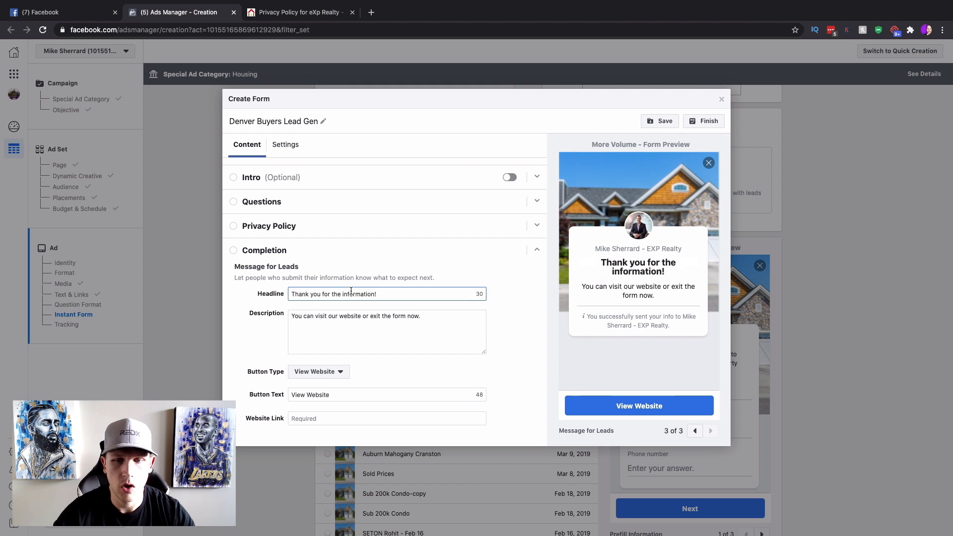
{"action": "triple_click", "coordinate": [303, 295]}
{"action": "type", "text": "Click below for your free list "}
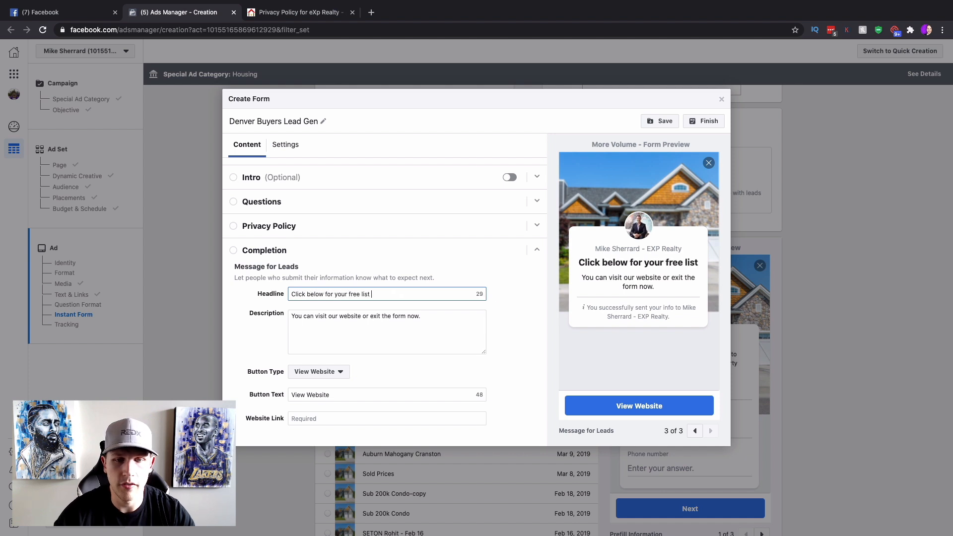
{"action": "type", "text": "of homes under "}
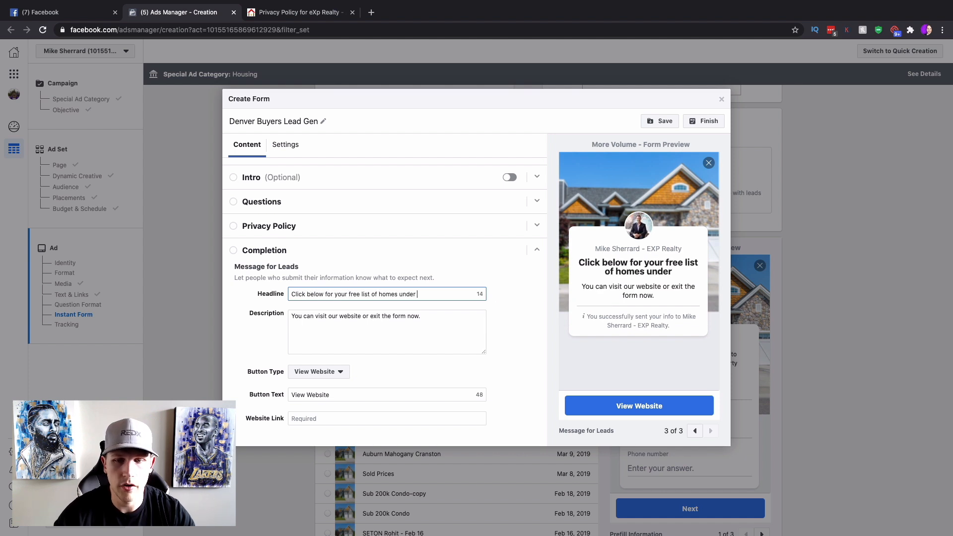
{"action": "type", "text": "$500k"}
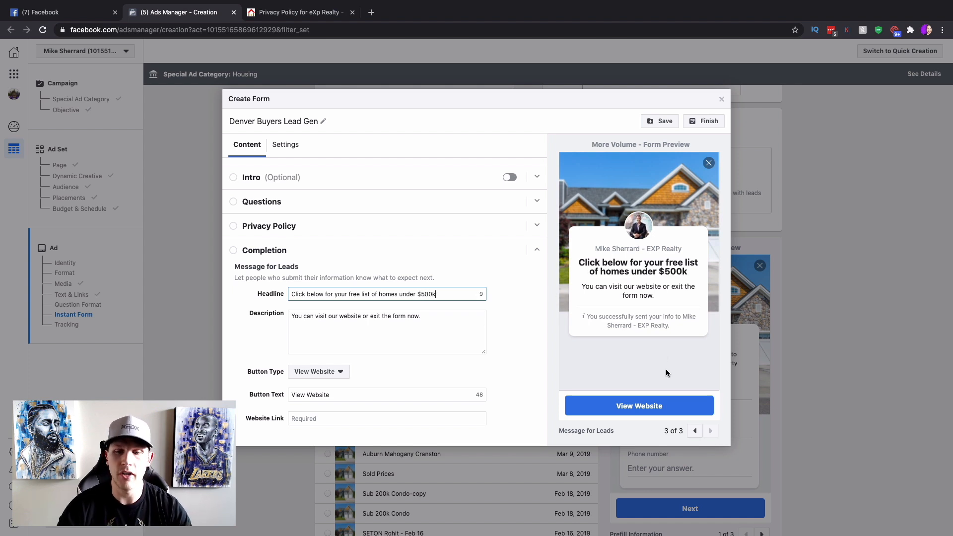
{"action": "left_click", "coordinate": [477, 321]}
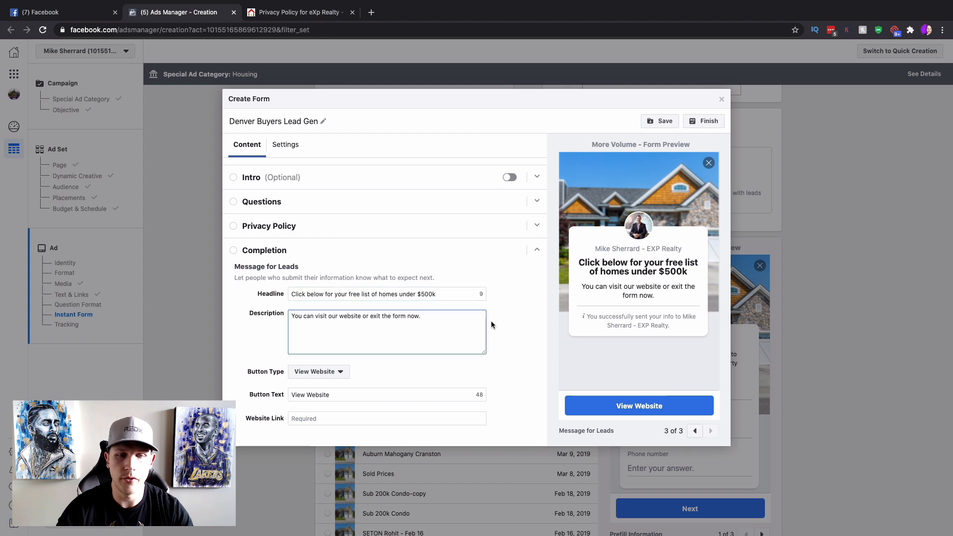
Replace the completion description with an invitation to email the agent about viewing these beautiful homes.
{"action": "left_click_drag", "start_coordinate": [454, 319], "coordinate": [225, 317]}
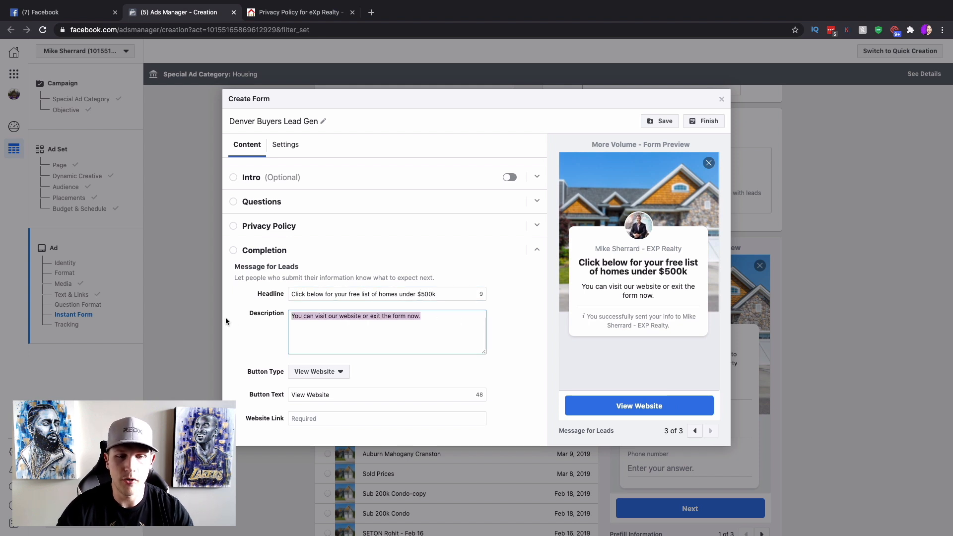
{"action": "type", "text": "Feel free to"}
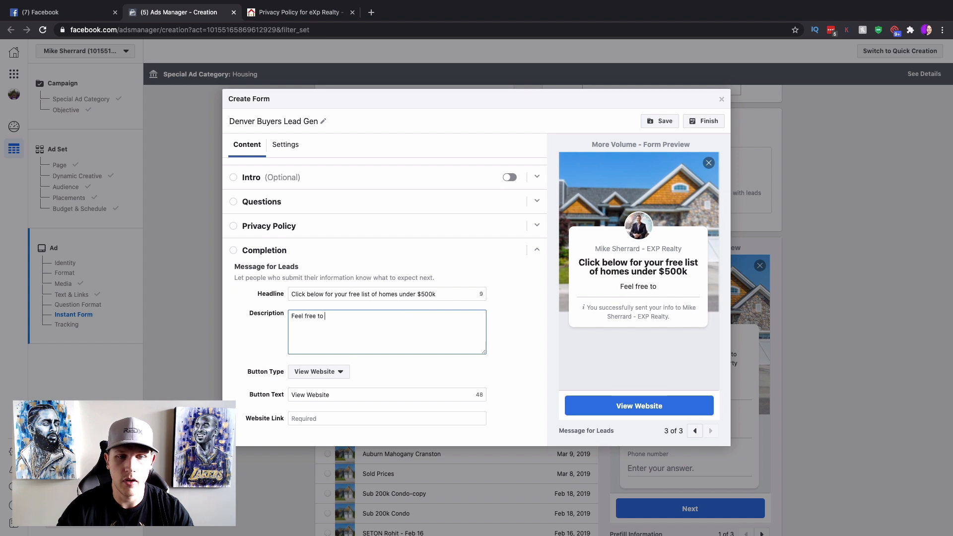
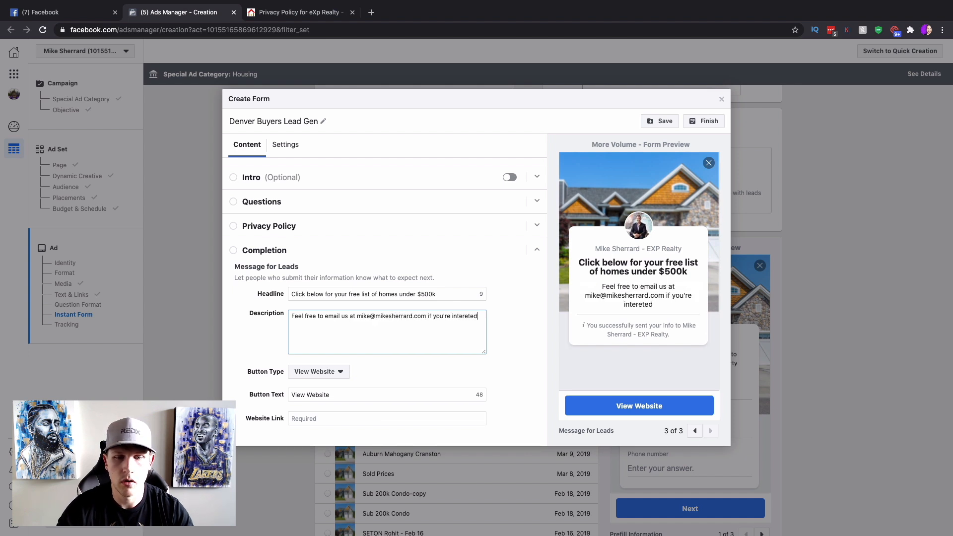
{"action": "type", "text": "sted in viewing any of these beautiful homes!"}
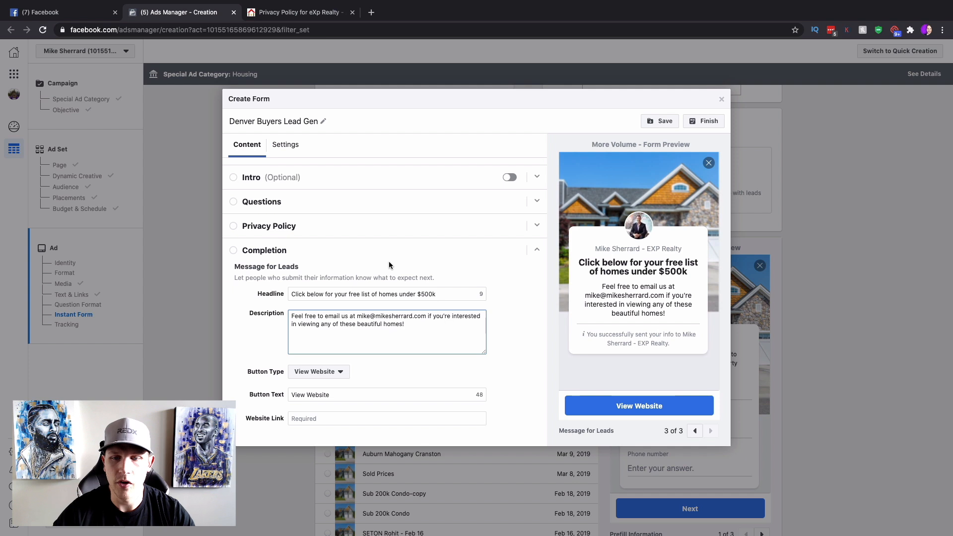
{"action": "left_click", "coordinate": [349, 372]}
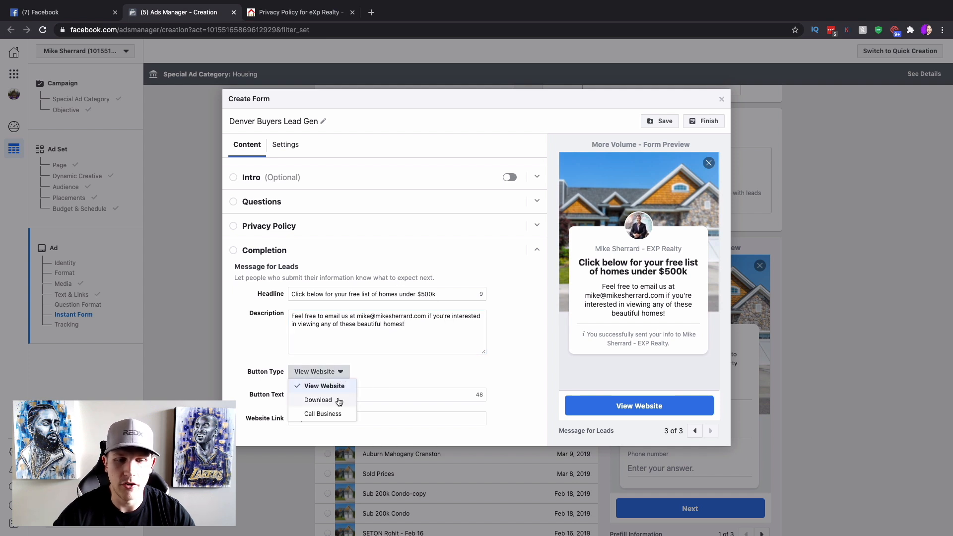
Keep View Website as the completion button type and label the button 'Custom List of Home'.
{"action": "left_click", "coordinate": [365, 372]}
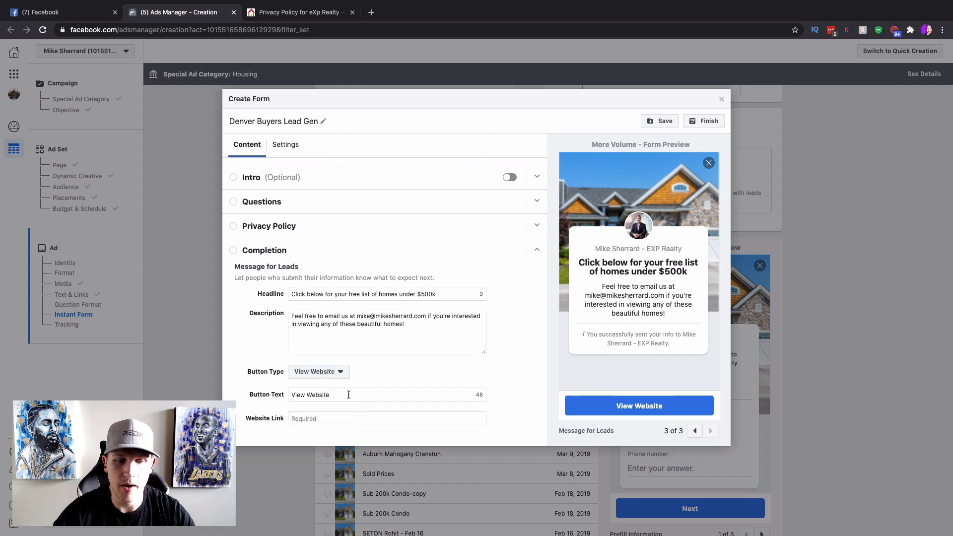
{"action": "left_click_drag", "start_coordinate": [352, 396], "coordinate": [197, 397]}
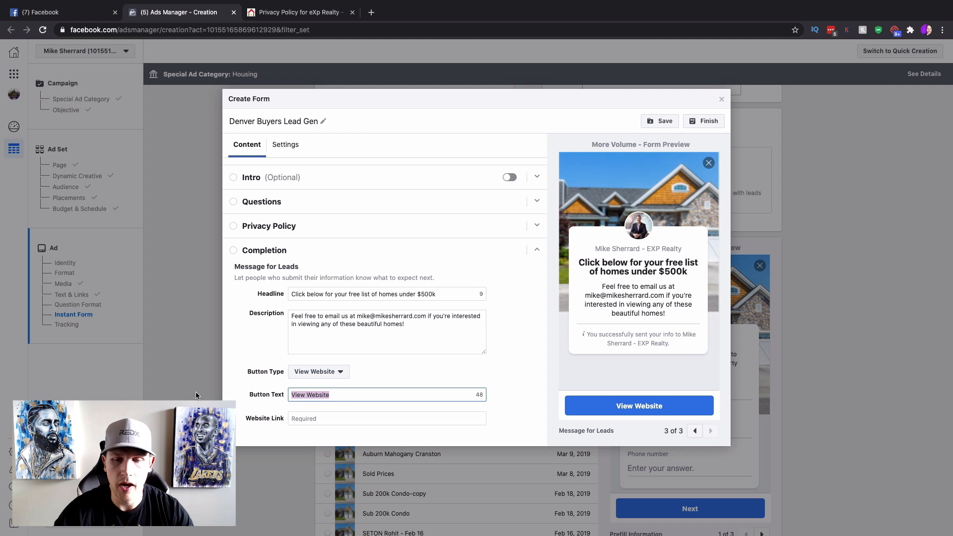
{"action": "type", "text": "Custom List of Home"}
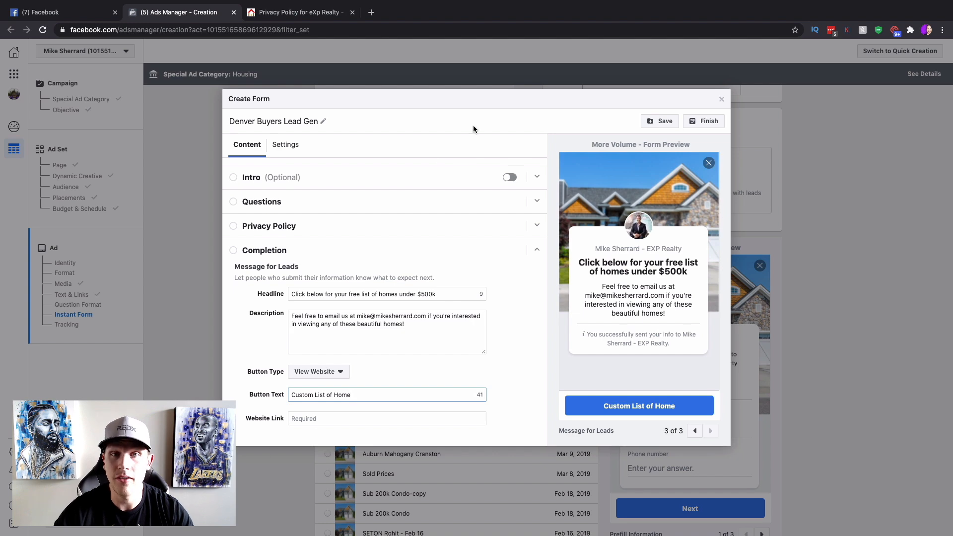
{"action": "left_click", "coordinate": [295, 13]}
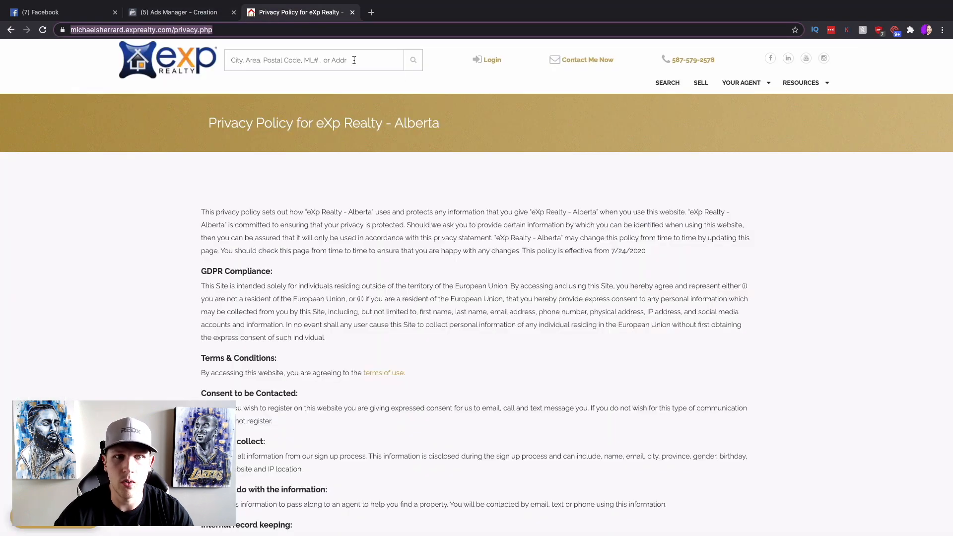
Limit the eXp Realty home search to Single Family properties only.
{"action": "left_click", "coordinate": [193, 80]}
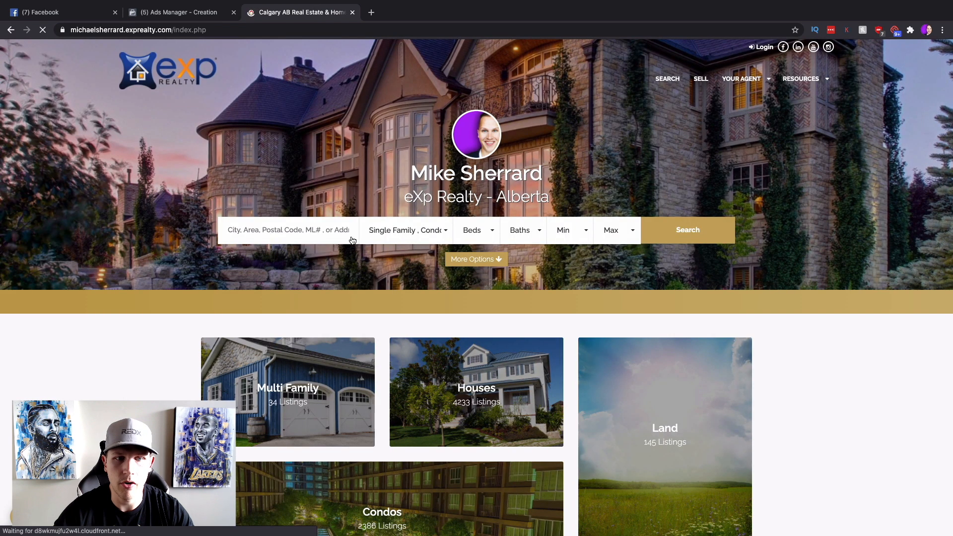
{"action": "left_click", "coordinate": [430, 231]}
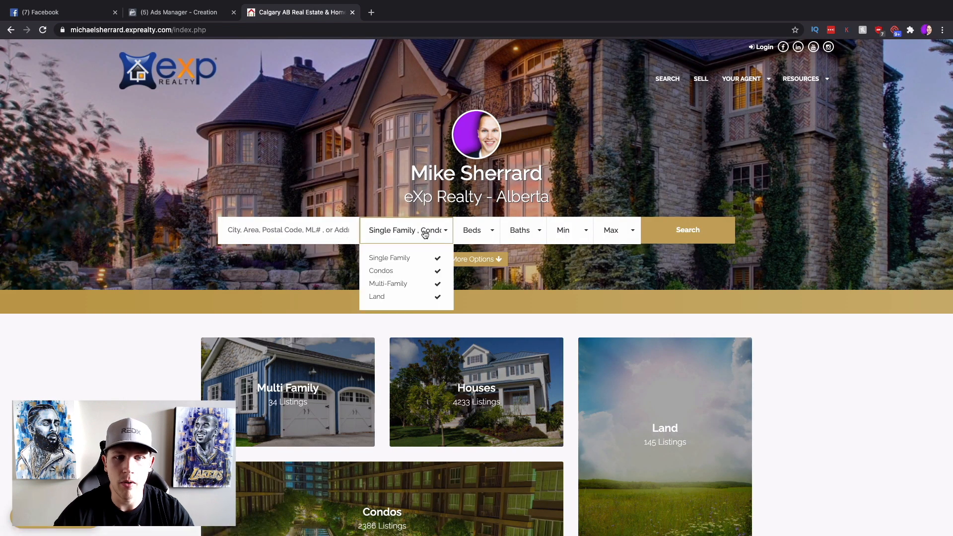
{"action": "left_click", "coordinate": [438, 271]}
{"action": "left_click", "coordinate": [439, 283]}
{"action": "left_click", "coordinate": [437, 297]}
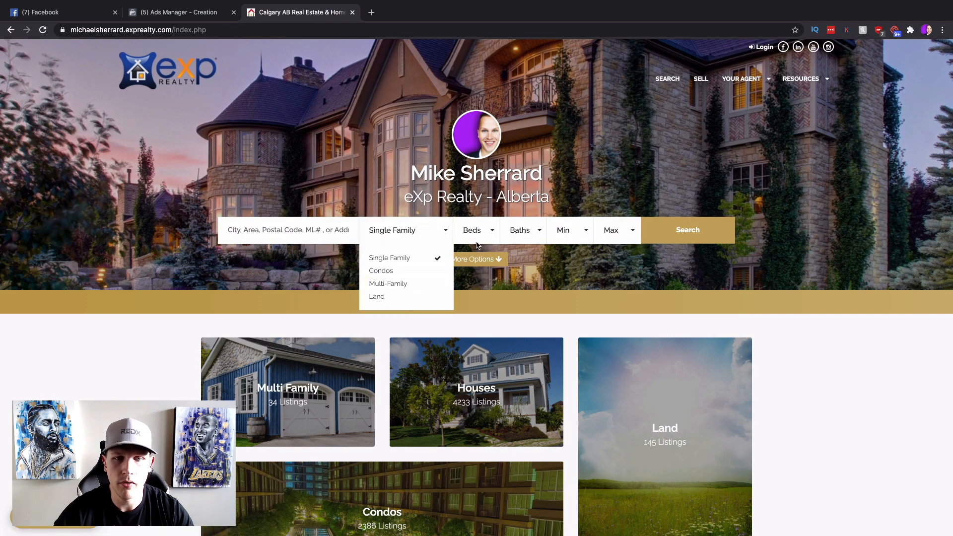
Set the price range to $400,000–$500,000 and run the search.
{"action": "left_click", "coordinate": [561, 240]}
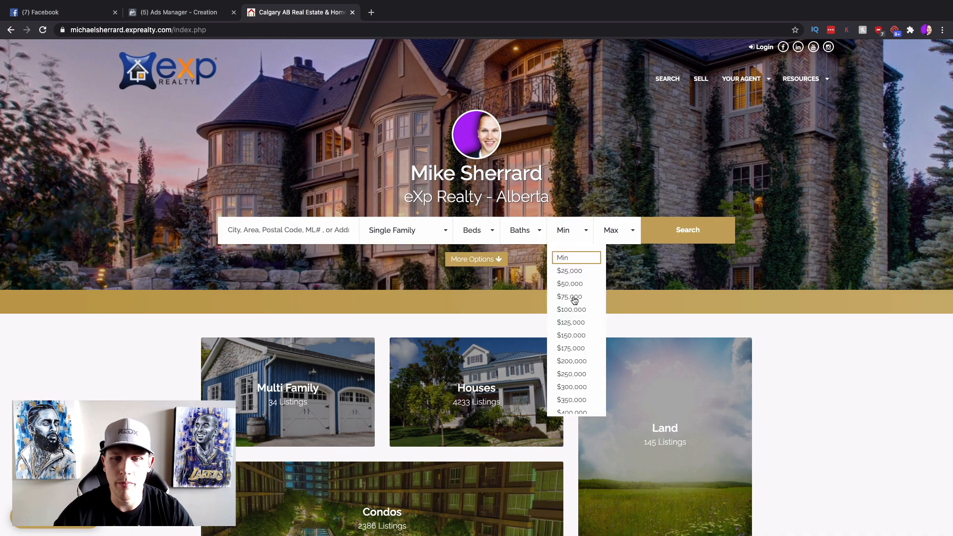
{"action": "scroll", "coordinate": [576, 307], "scroll_direction": "down", "scroll_amount": 4}
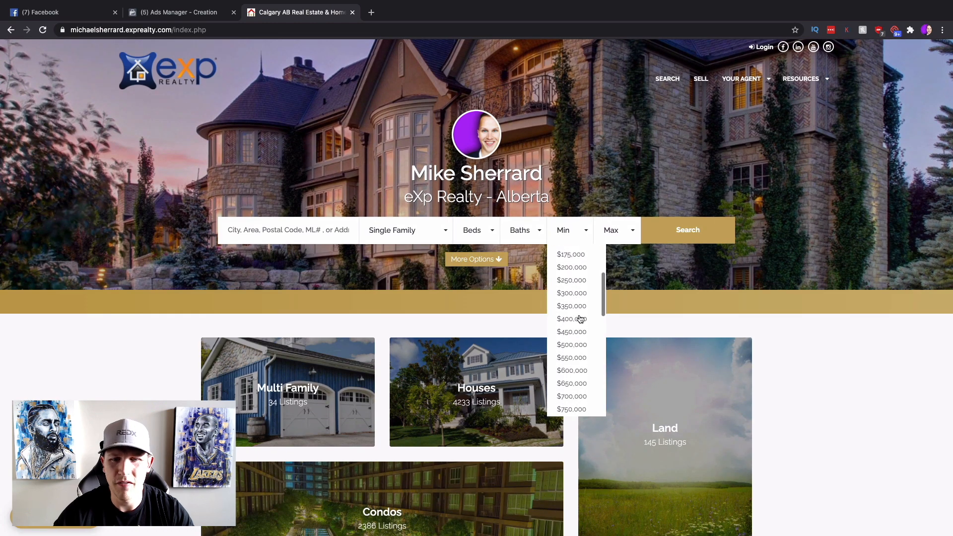
{"action": "left_click", "coordinate": [580, 319]}
{"action": "left_click", "coordinate": [613, 242]}
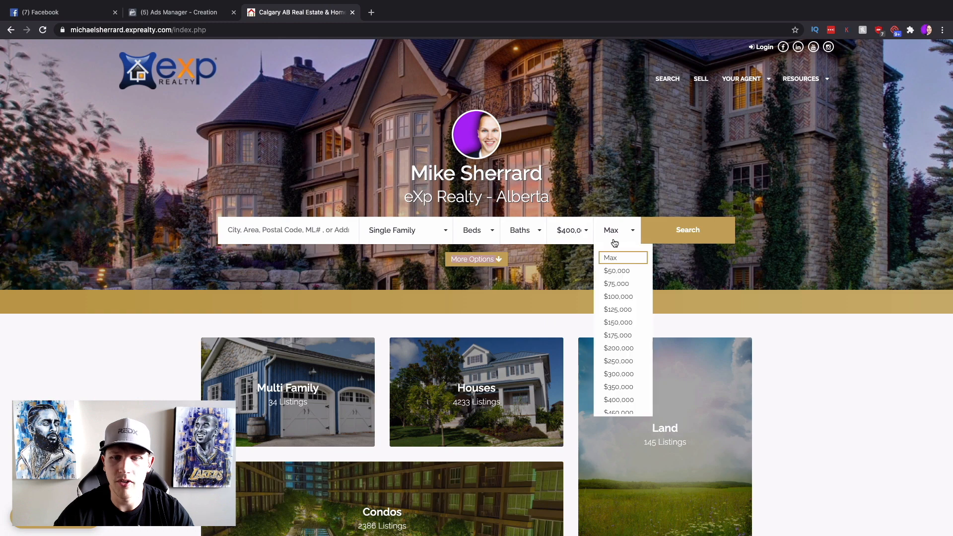
{"action": "scroll", "coordinate": [627, 330], "scroll_direction": "down", "scroll_amount": 3}
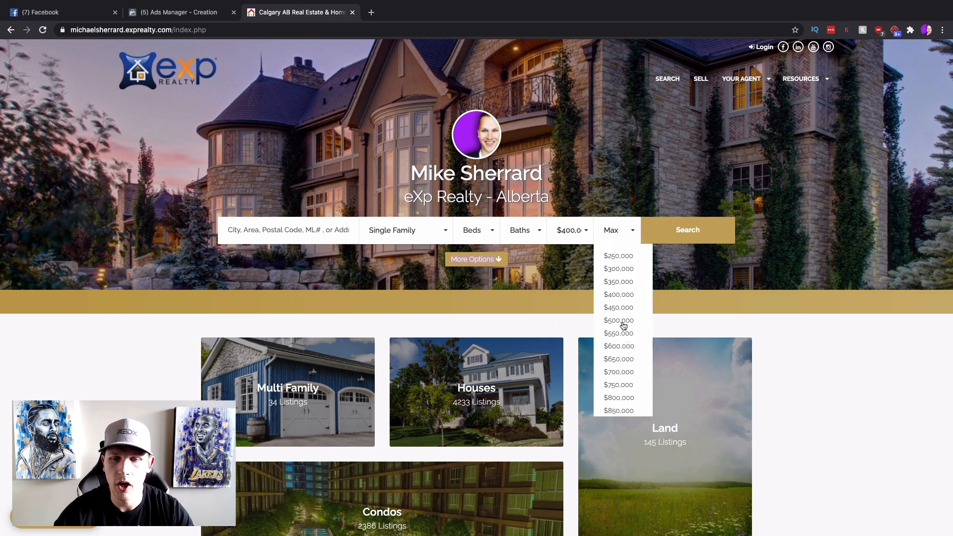
{"action": "left_click", "coordinate": [623, 321]}
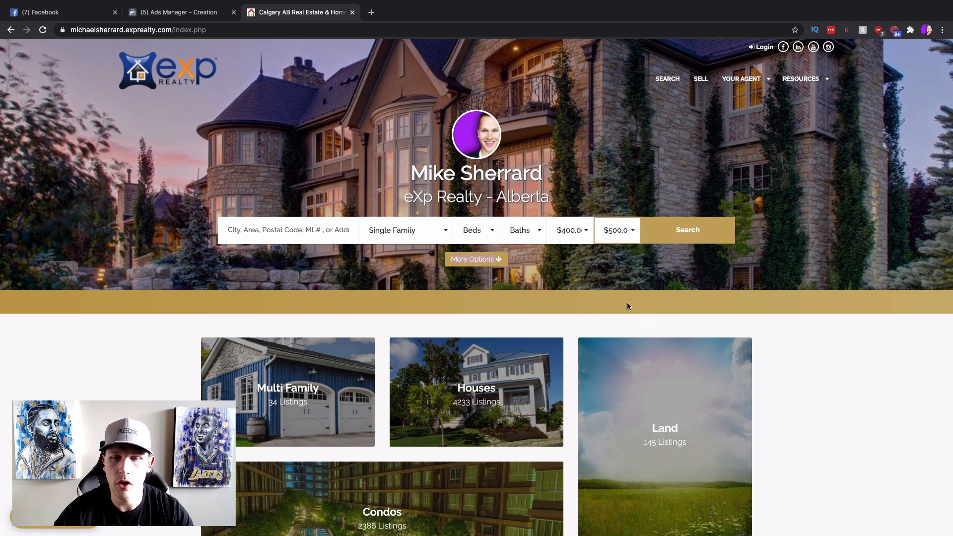
{"action": "left_click", "coordinate": [689, 231]}
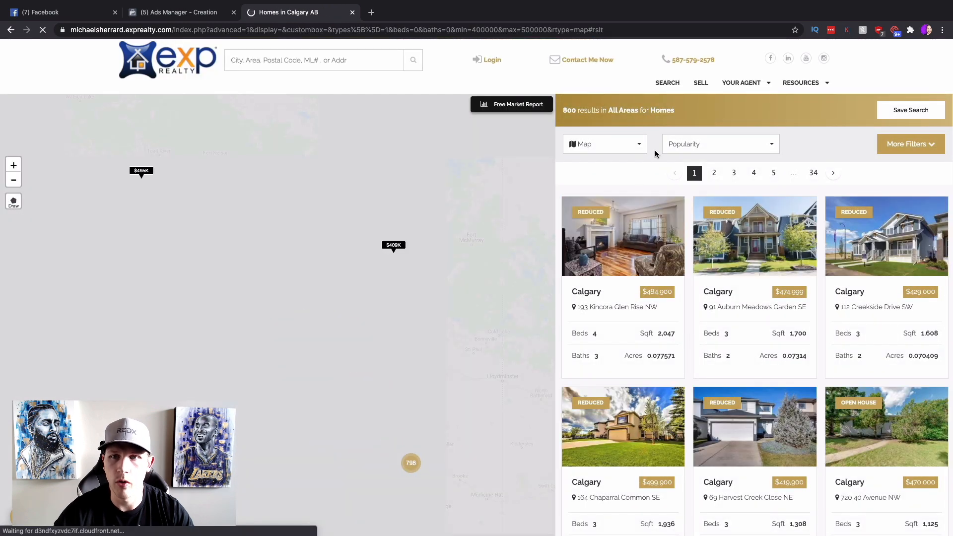
Paste the filtered search results URL into the completion message's Website Link.
{"action": "left_click", "coordinate": [684, 144]}
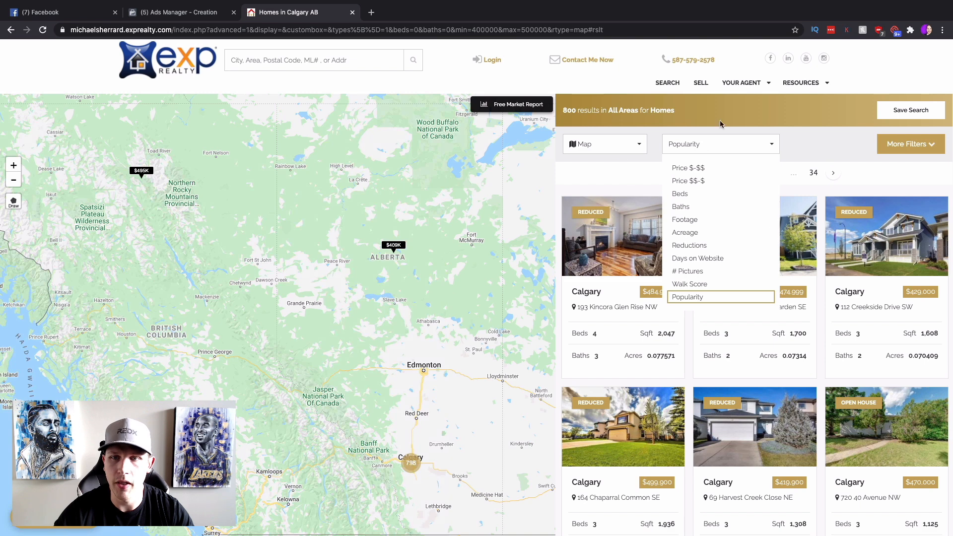
{"action": "left_click", "coordinate": [713, 145]}
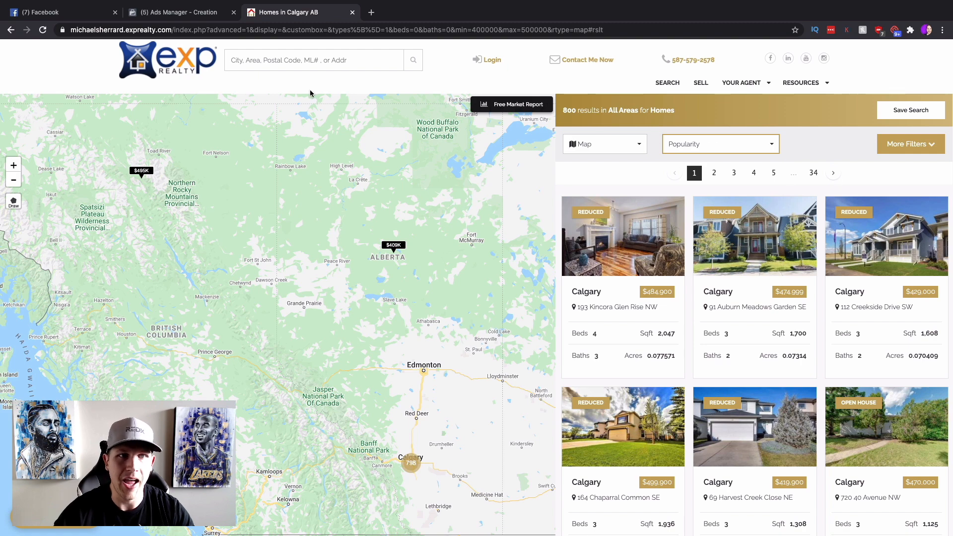
{"action": "left_click", "coordinate": [262, 30]}
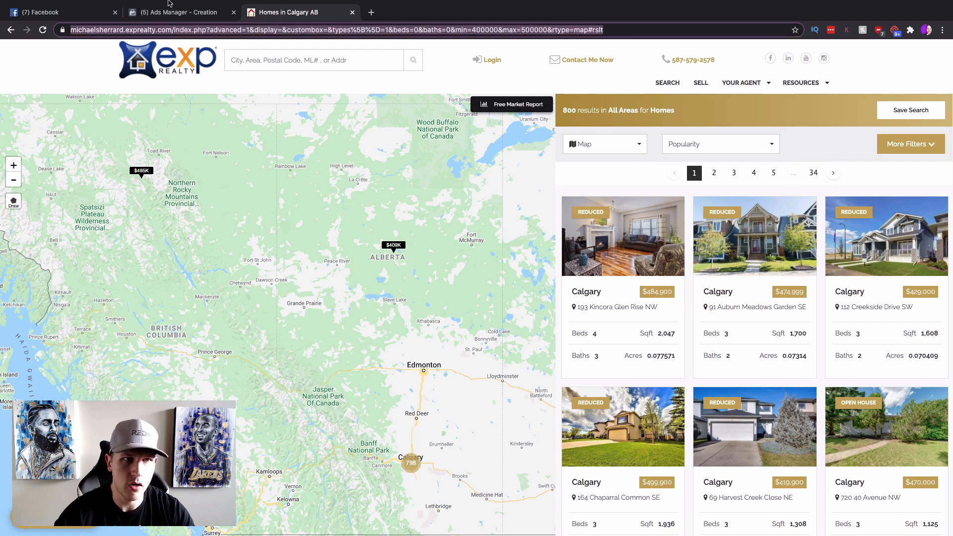
{"action": "left_click", "coordinate": [170, 7]}
{"action": "left_click", "coordinate": [358, 418]}
{"action": "key", "text": "ctrl+v"}
{"action": "left_click", "coordinate": [511, 375]}
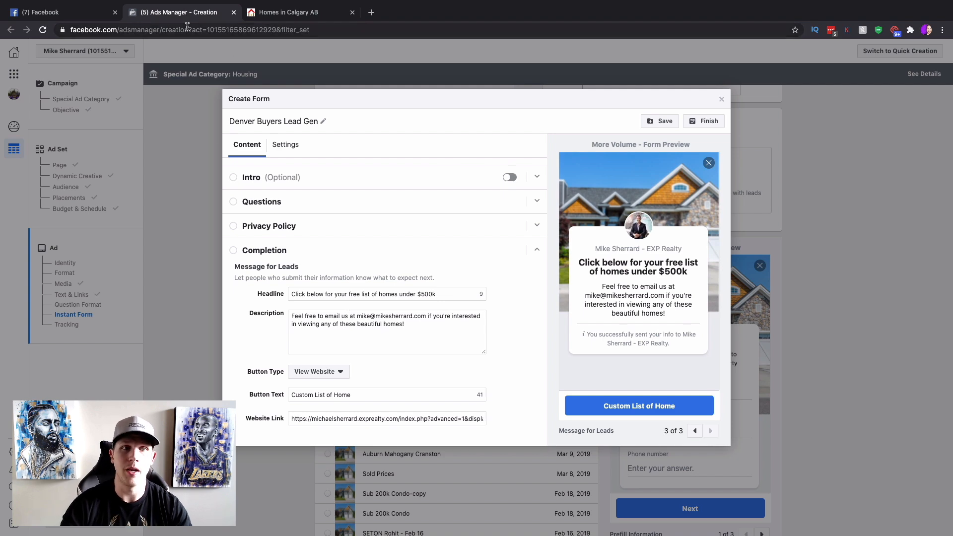
Visit the eXp agent site's home page, then try finishing the Denver Buyers Lead Gen form, which flags Questions.
{"action": "left_click", "coordinate": [281, 12]}
{"action": "left_click", "coordinate": [212, 61]}
{"action": "left_click", "coordinate": [189, 14]}
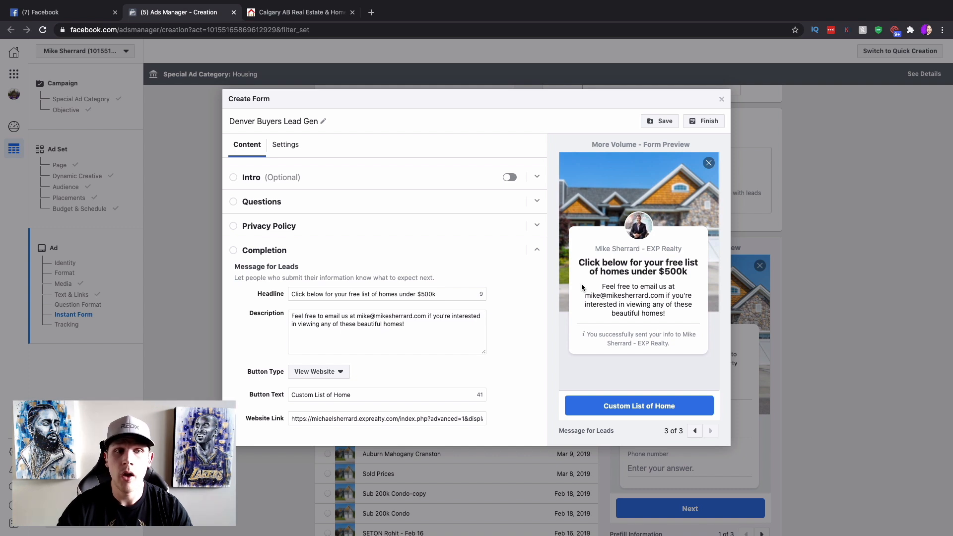
{"action": "left_click", "coordinate": [709, 122]}
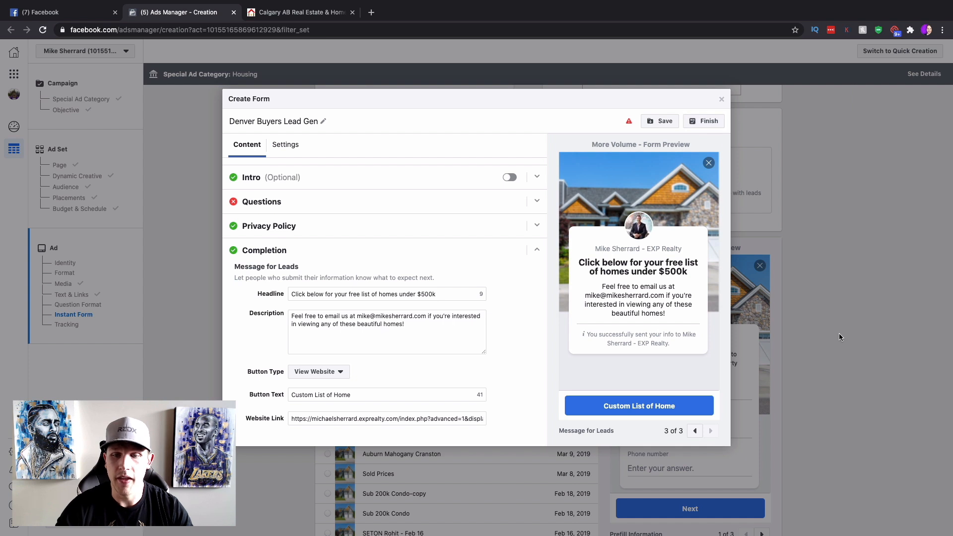
Set the Questions prefill message to 'Where would you like us to send the custom list of homes' and finish the form.
{"action": "left_click", "coordinate": [347, 201]}
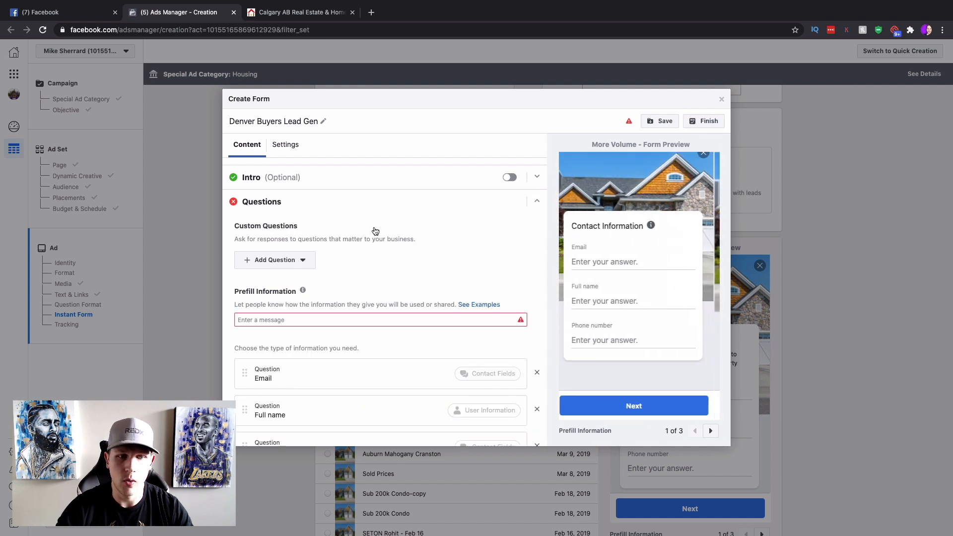
{"action": "left_click", "coordinate": [462, 320]}
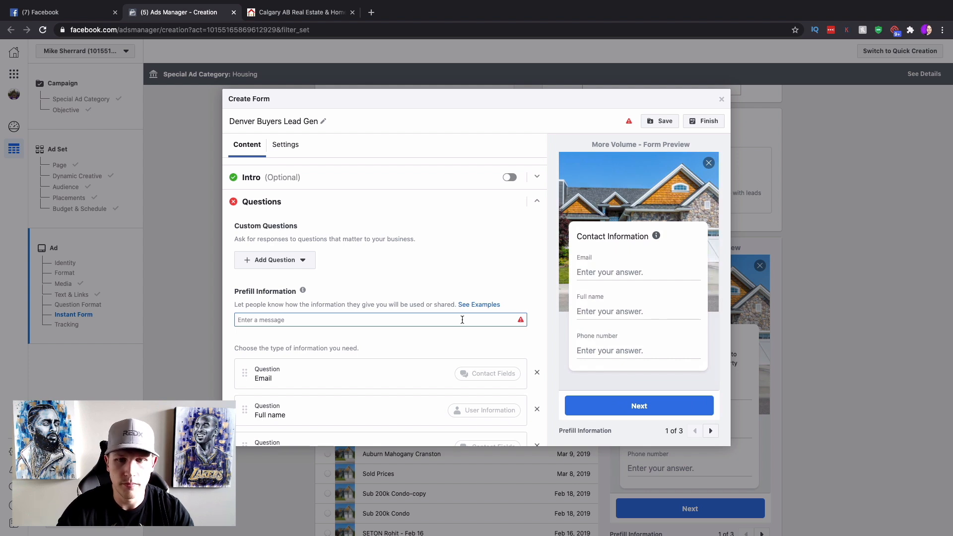
{"action": "type", "text": "Where woul"}
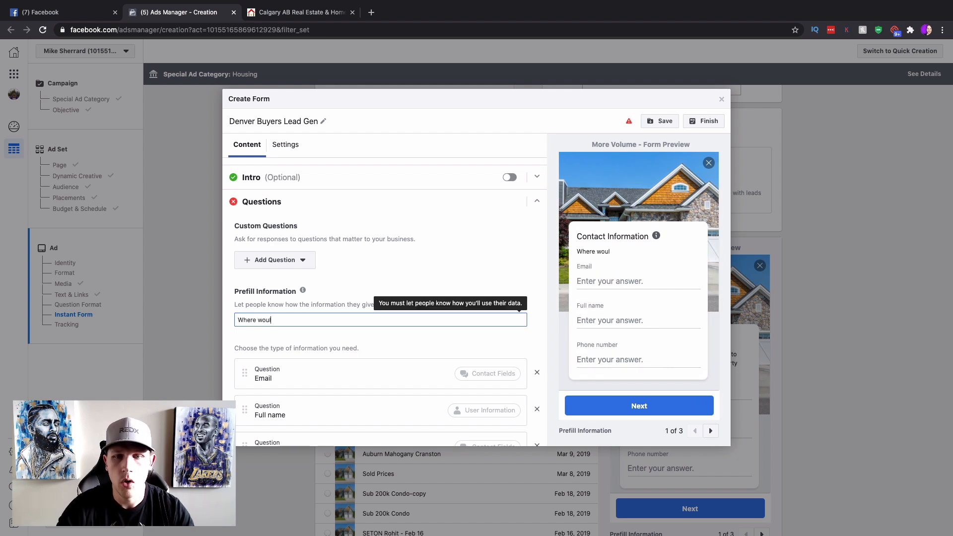
{"action": "type", "text": "d you lise us to sne"}
{"action": "type", "text": "end th"}
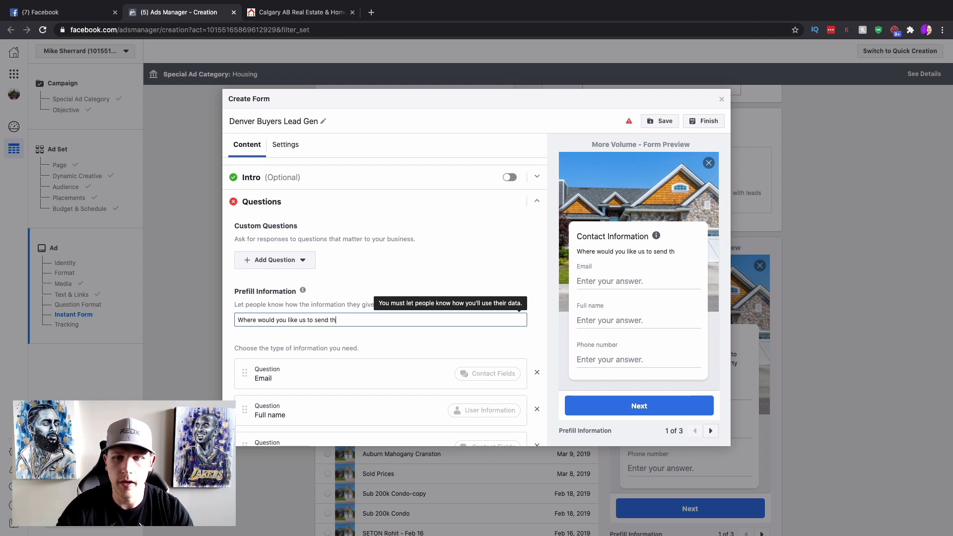
{"action": "type", "text": "e custom list of homes?"}
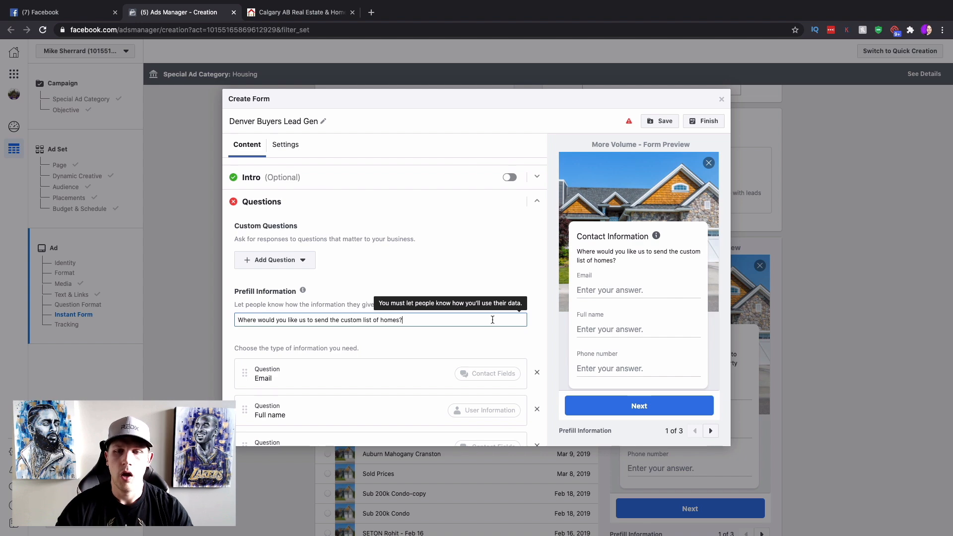
{"action": "left_click", "coordinate": [710, 123]}
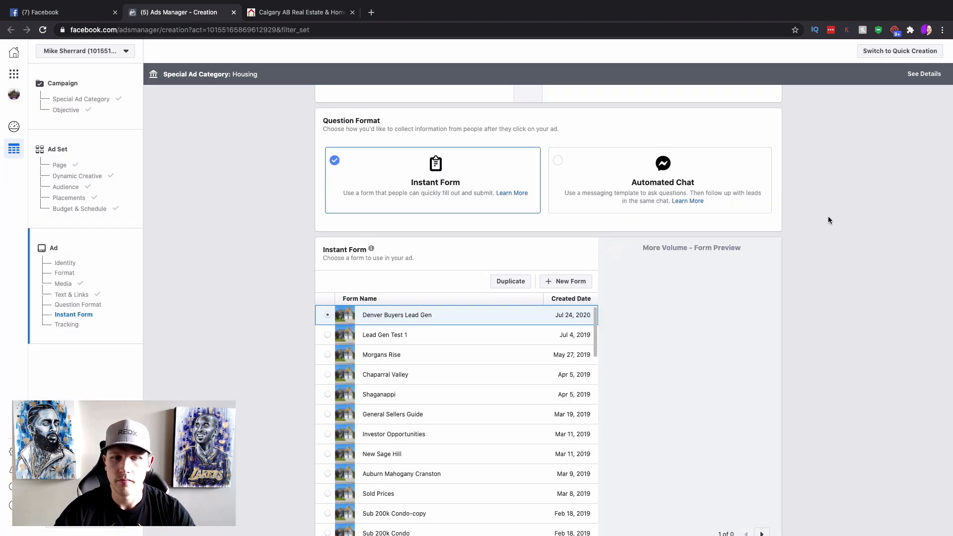
{"action": "scroll", "coordinate": [827, 222], "scroll_direction": "down", "scroll_amount": 6}
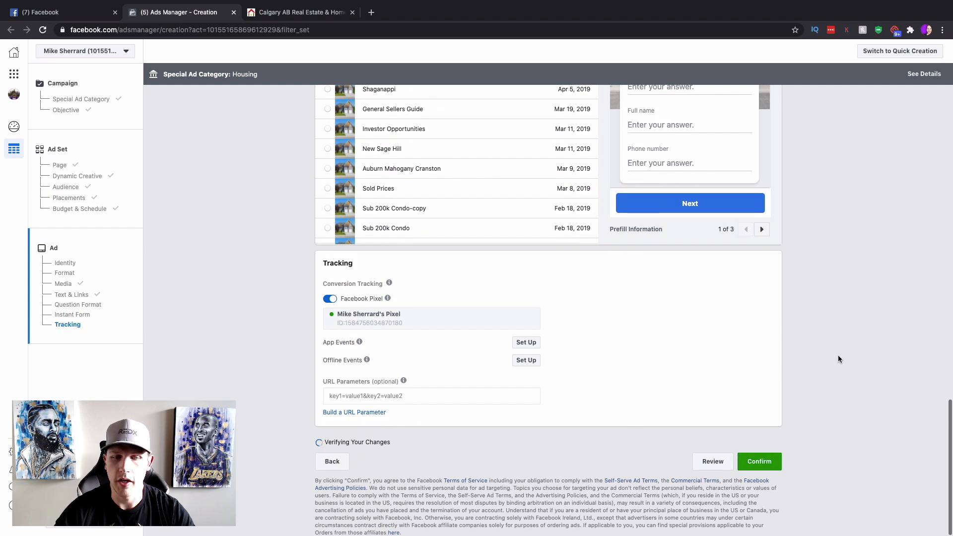
{"action": "scroll", "coordinate": [837, 360], "scroll_direction": "up", "scroll_amount": 20}
{"action": "scroll", "coordinate": [837, 358], "scroll_direction": "up", "scroll_amount": 2}
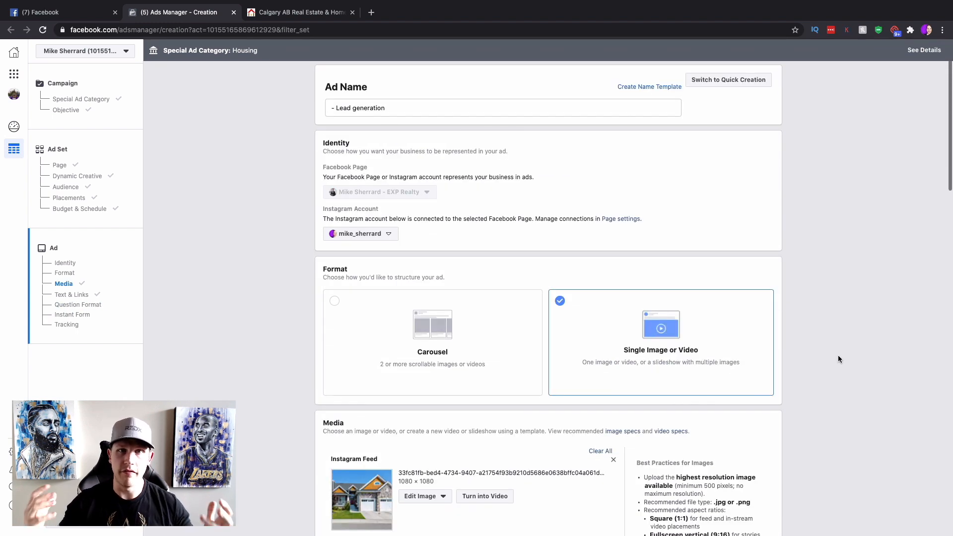